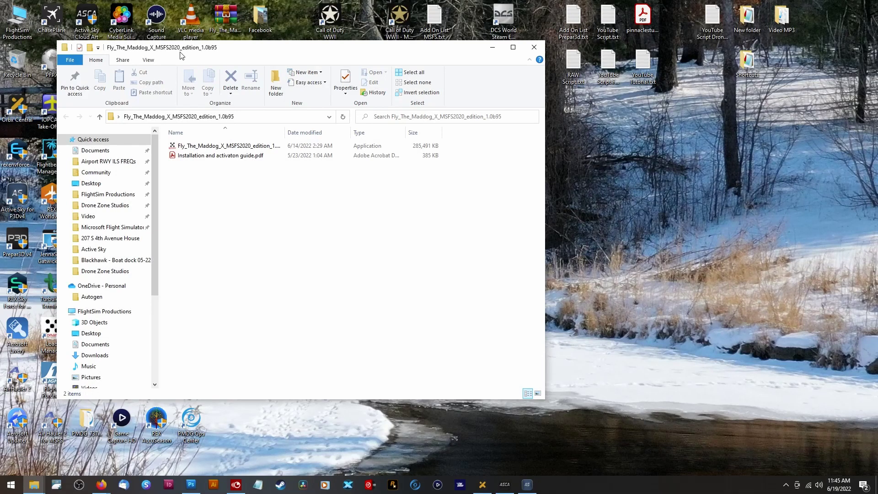
Open the Installation and activation guide PDF, read the MSFS 2020 installation, registration and livery instructions, and close it.
left_click_drag(188, 48, 378, 77)
left_click(377, 178)
double_click(377, 178)
scroll(377, 181, "down", 3)
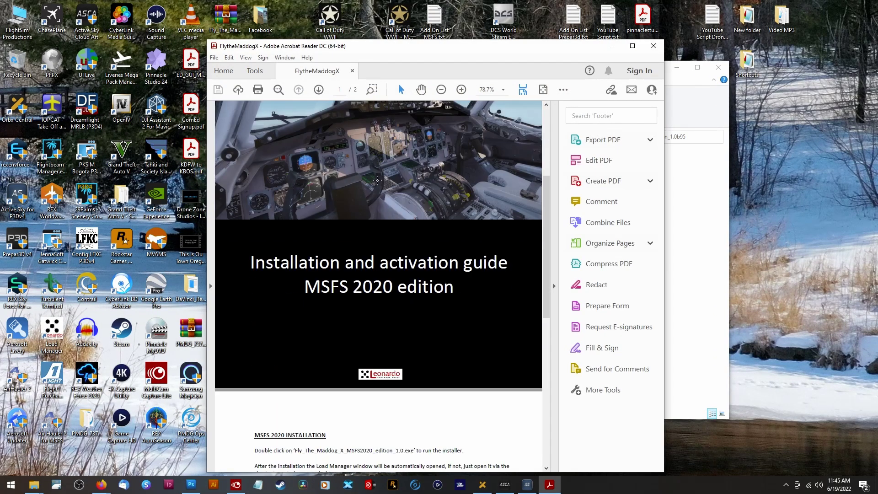
scroll(377, 181, "down", 8)
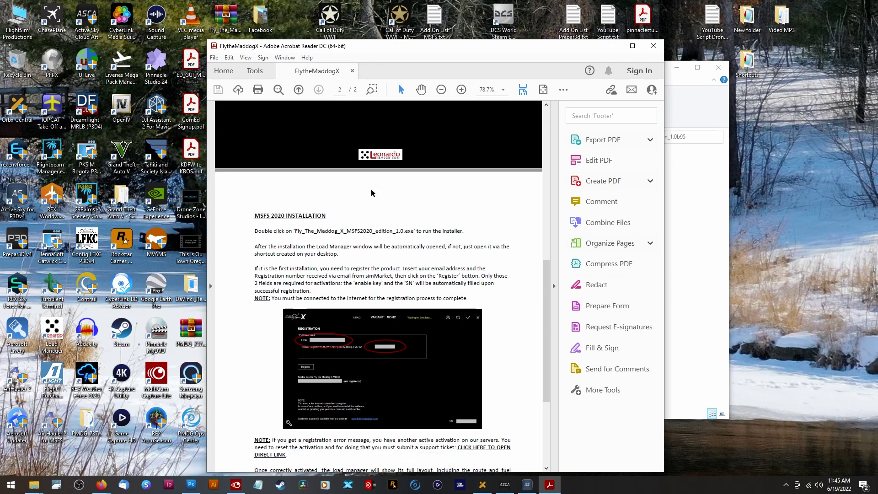
scroll(371, 192, "down", 2)
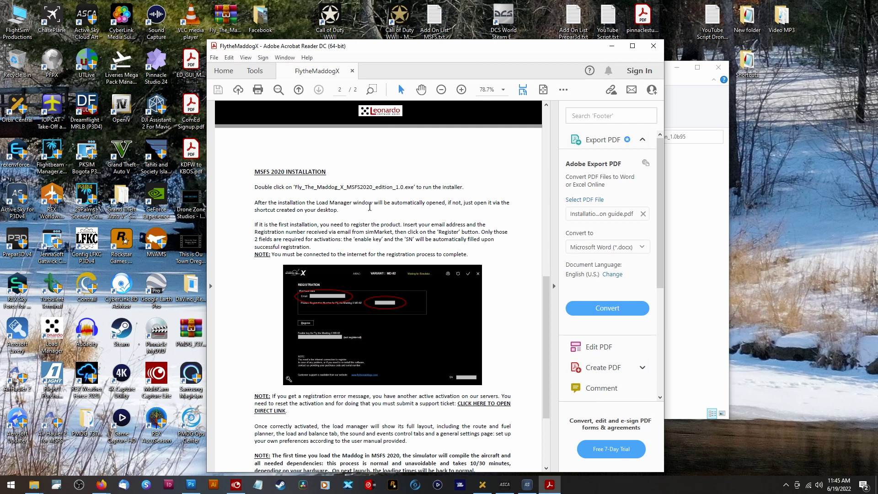
scroll(371, 205, "down", 3)
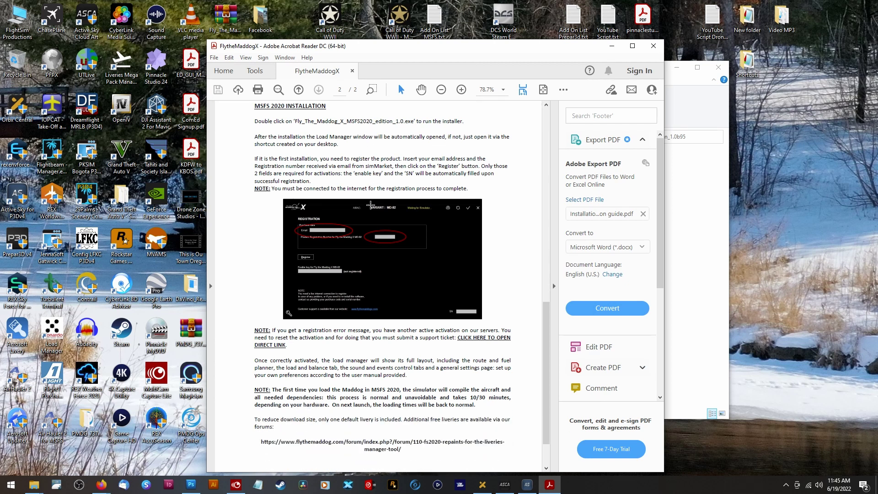
scroll(370, 204, "up", 2)
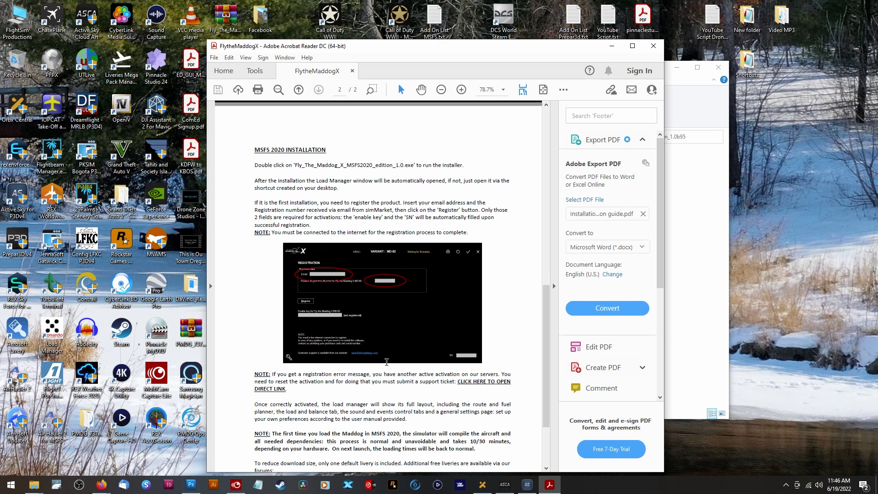
scroll(386, 359, "down", 1)
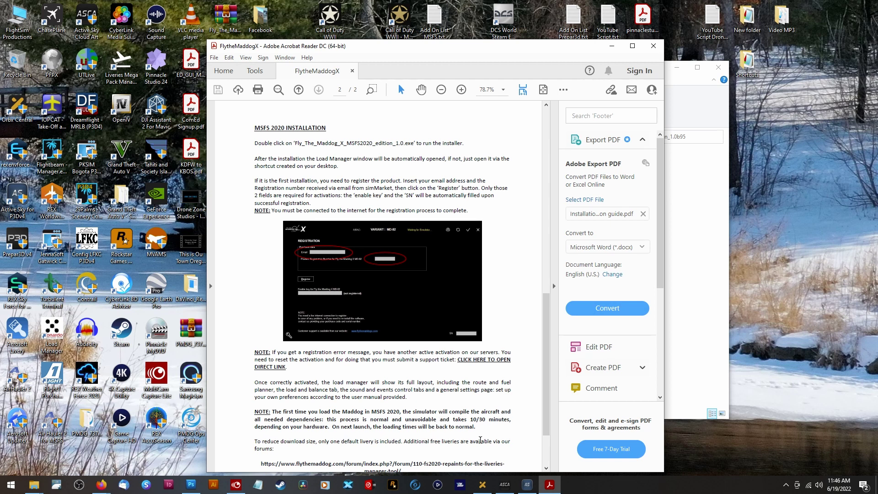
scroll(482, 440, "down", 2)
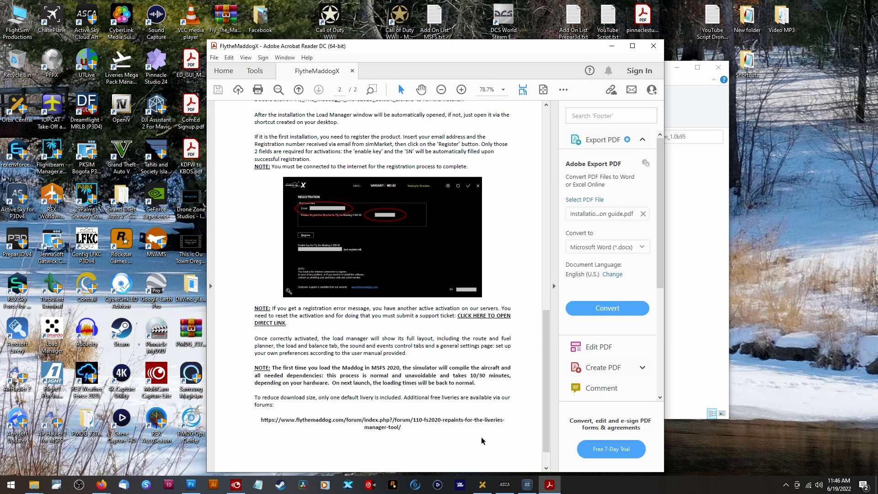
scroll(484, 432, "down", 2)
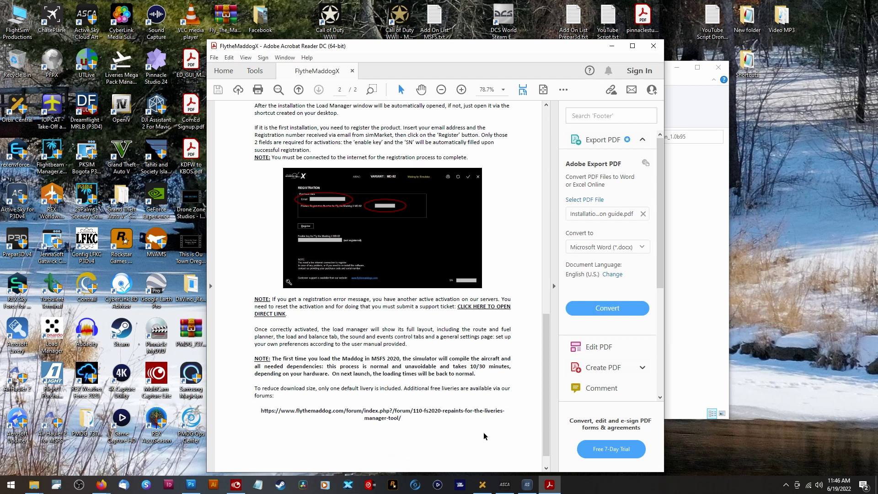
scroll(429, 139, "up", 10)
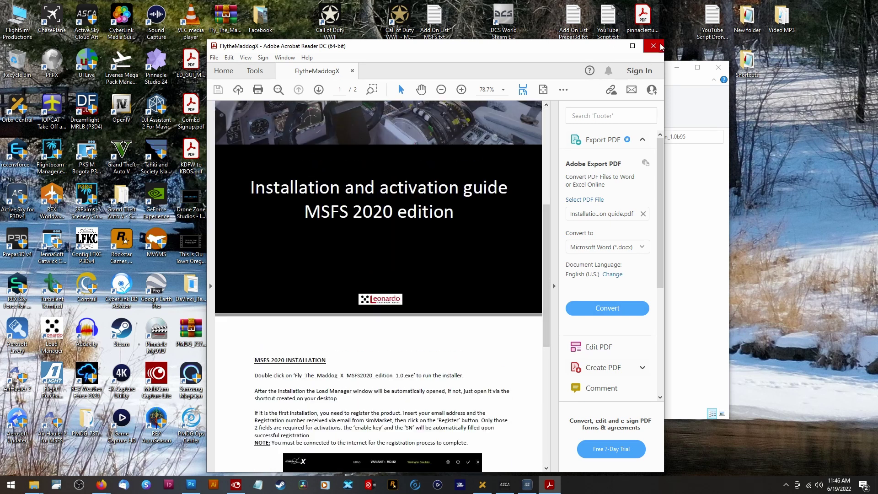
left_click(654, 46)
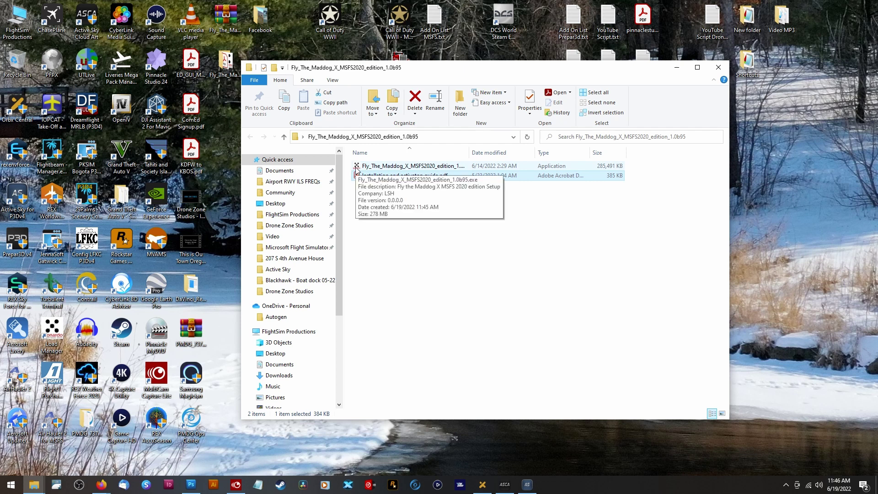
Run the Fly the Maddog X installer, install into D:\Microsoft Flight Simulator 2020\Community, and finish with the changelog and Load Manager set to open.
left_click(358, 167)
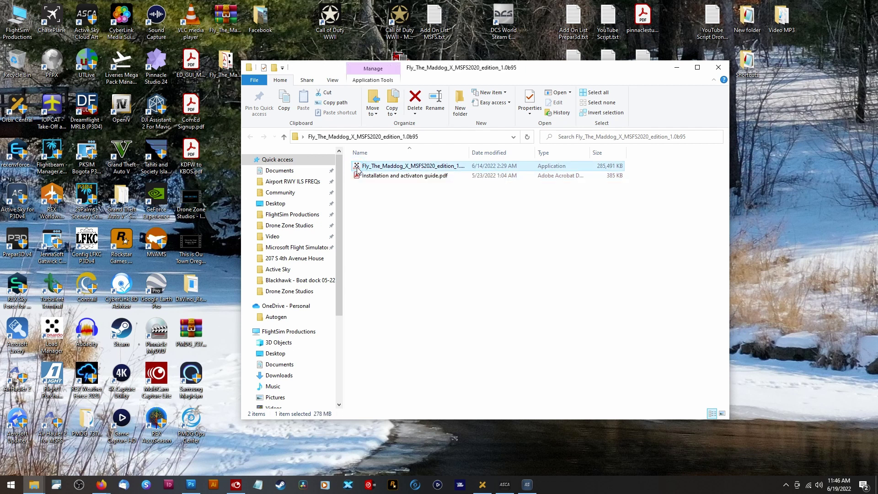
right_click(360, 168)
left_click(378, 181)
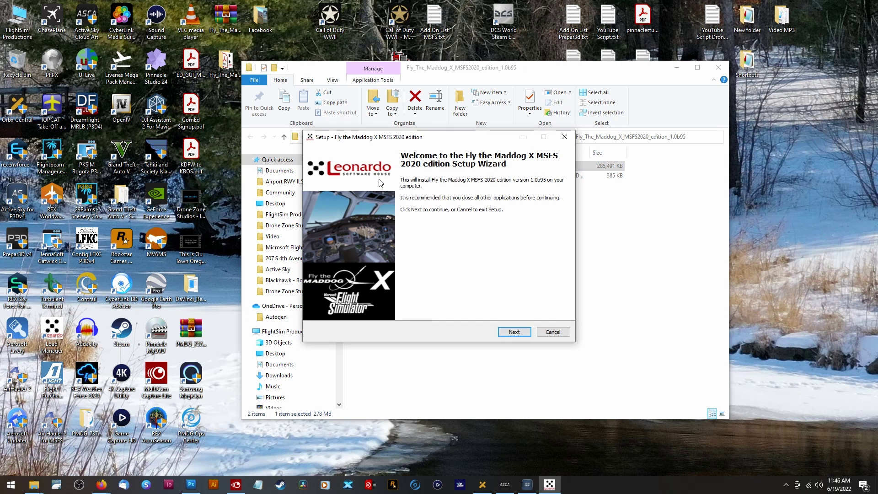
left_click(514, 332)
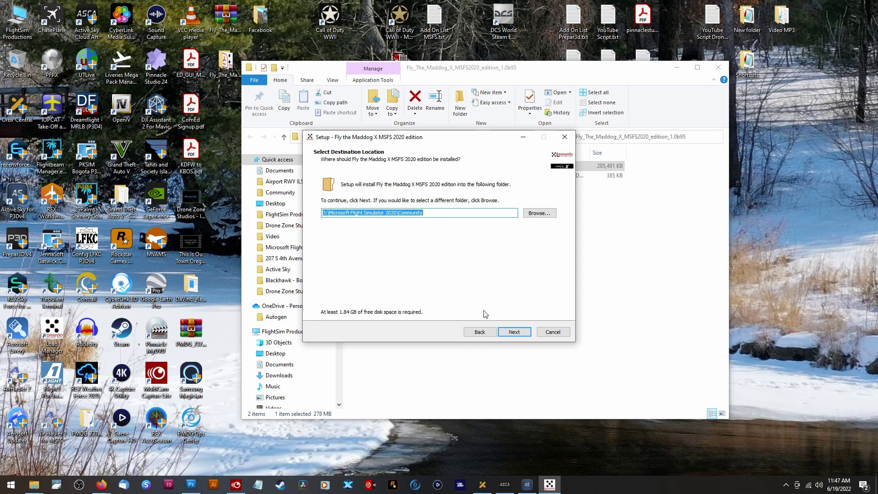
left_click(514, 332)
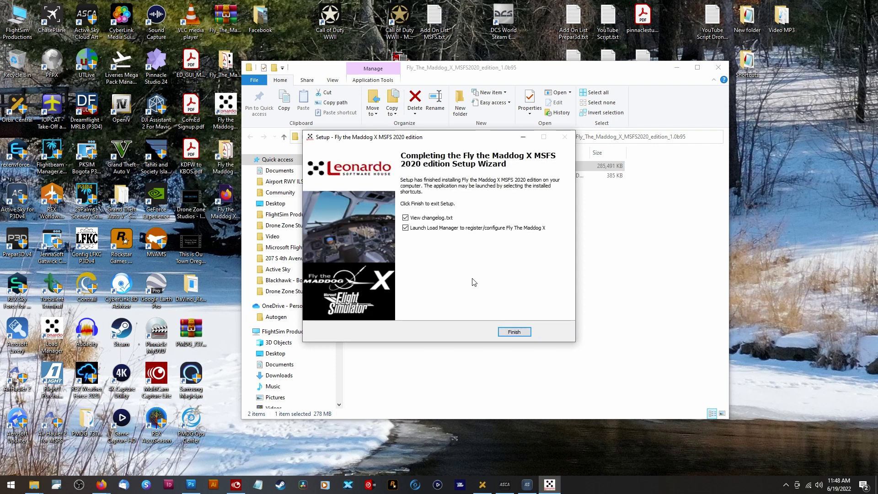
left_click(514, 333)
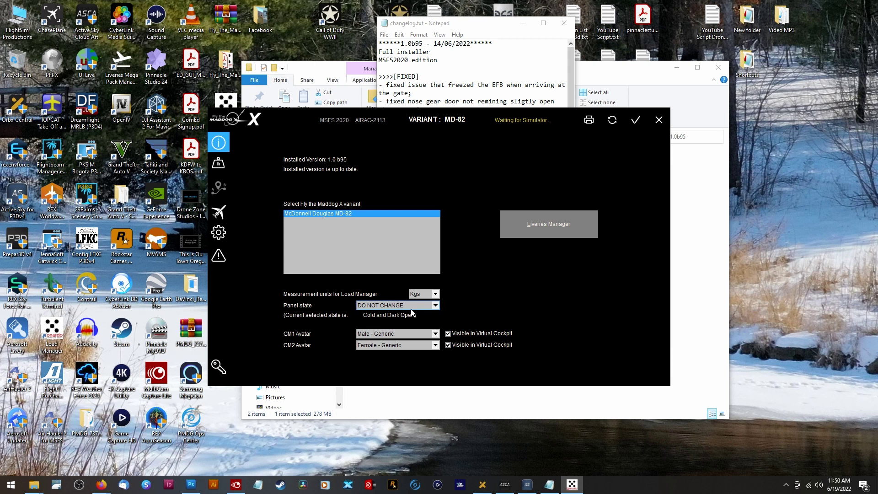
Set the MD-82 panel state to Ready at gate and check the measurement unit and CM2 avatar choices.
left_click(437, 297)
left_click(436, 297)
left_click(436, 306)
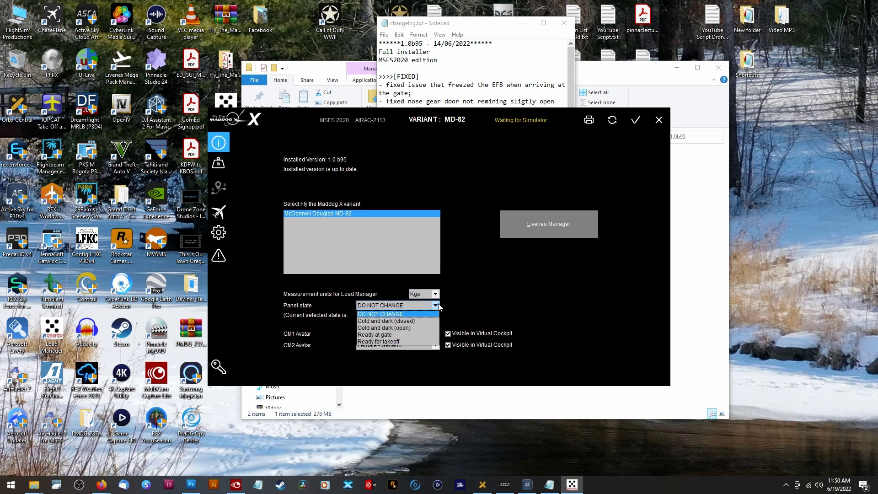
left_click(410, 334)
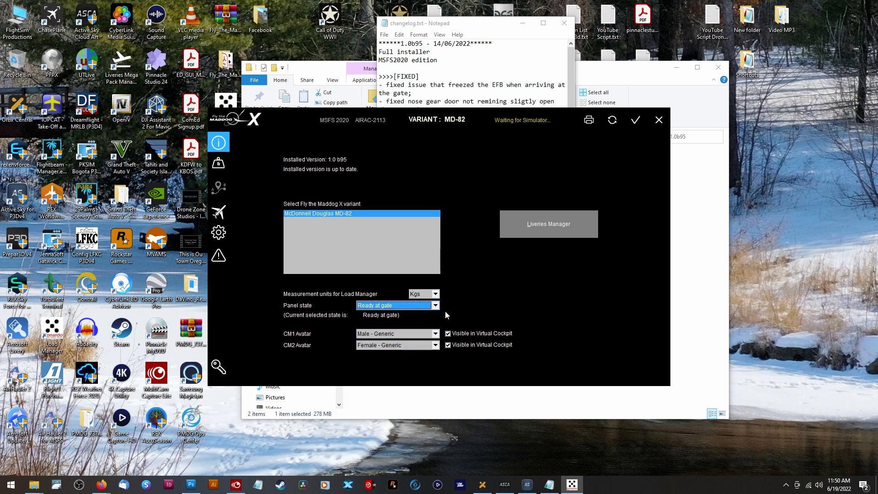
left_click(435, 345)
left_click(435, 347)
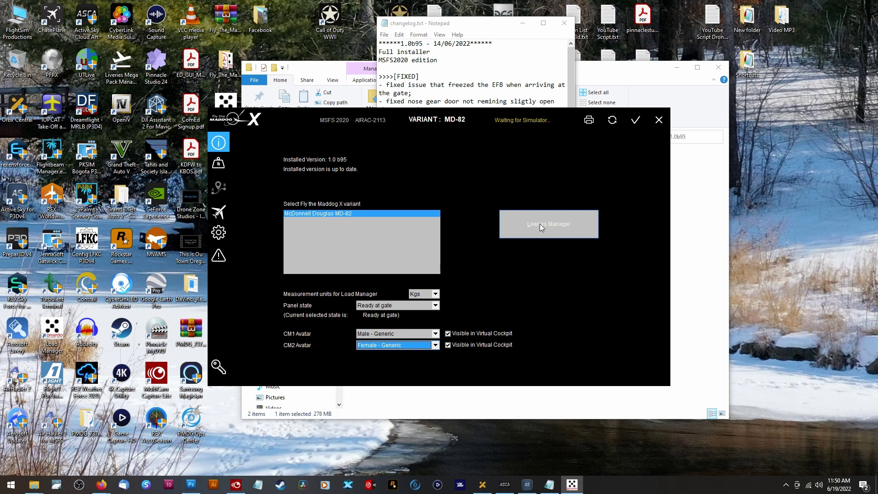
Examine the Load Manager's weight and balance page, the Liveries Manager for the MD-82, and the aircraft equipment options.
left_click(220, 169)
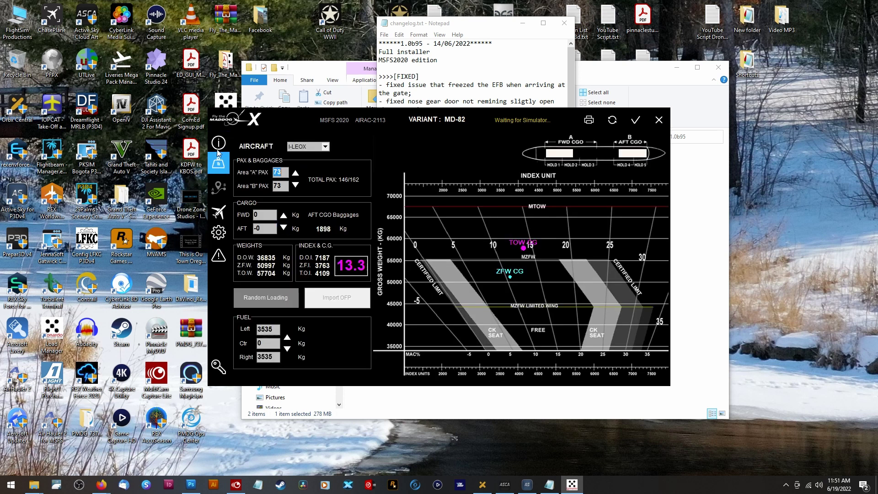
left_click(217, 152)
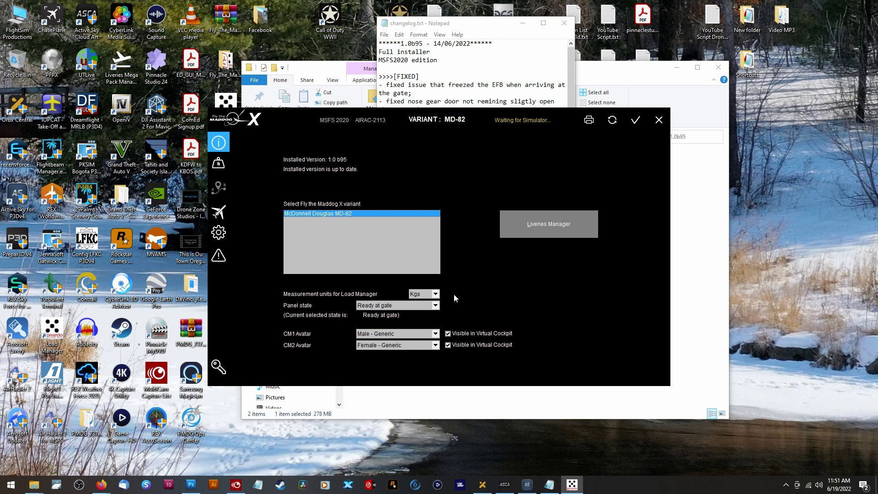
left_click(545, 234)
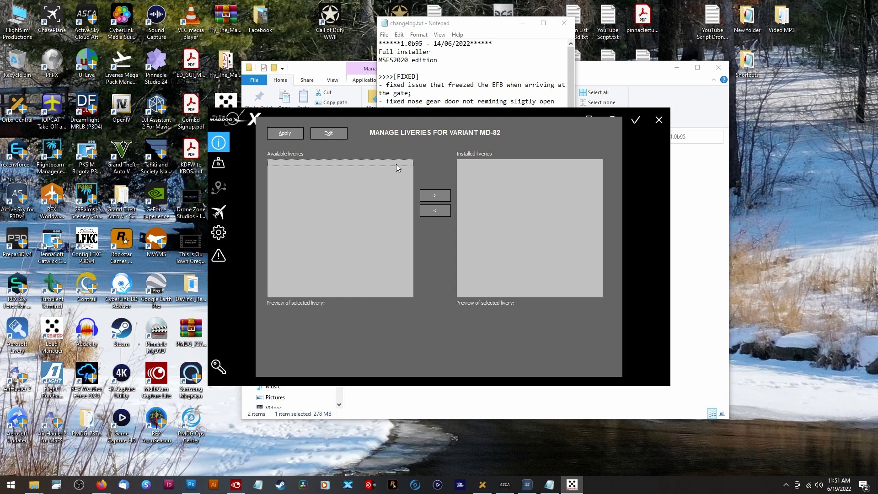
left_click(338, 134)
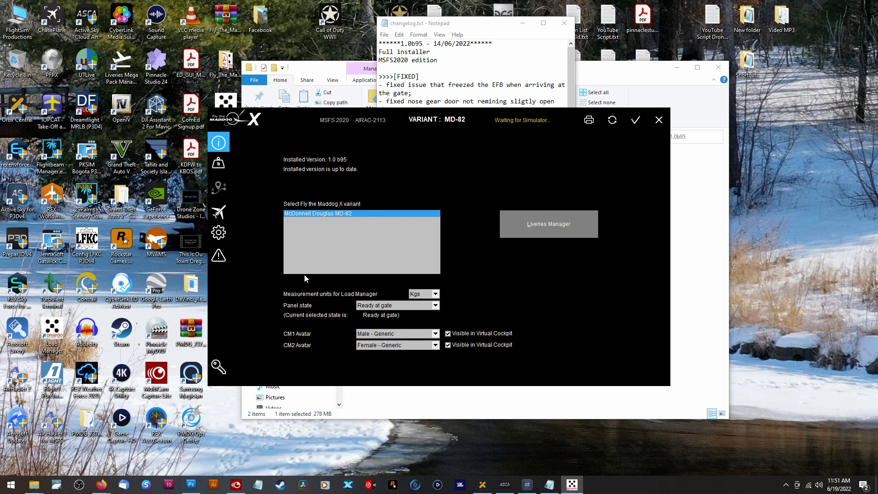
left_click(218, 213)
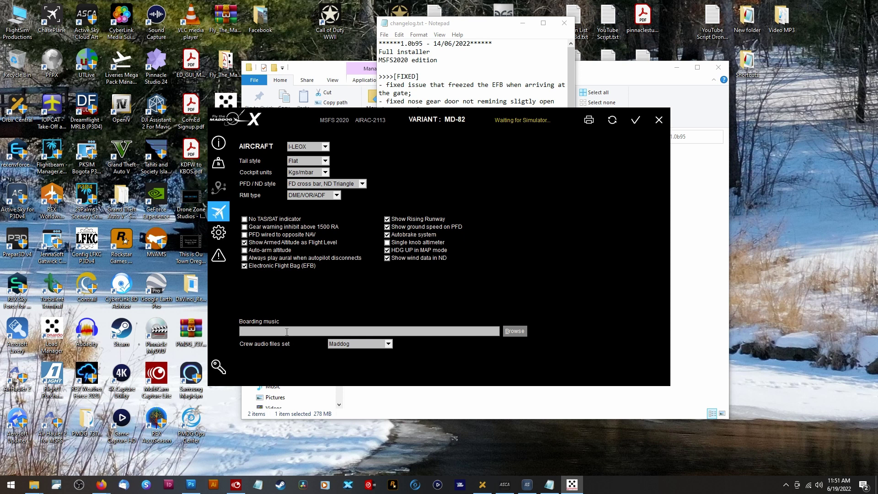
left_click(218, 162)
left_click(219, 143)
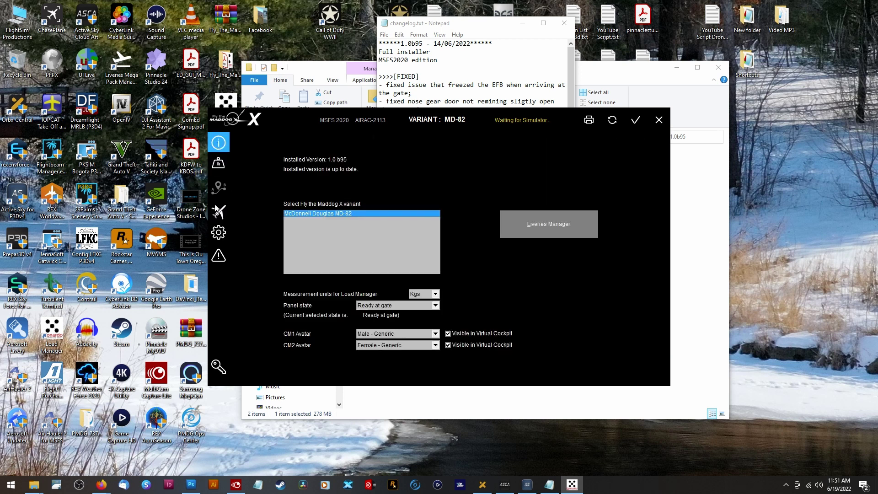
left_click(217, 214)
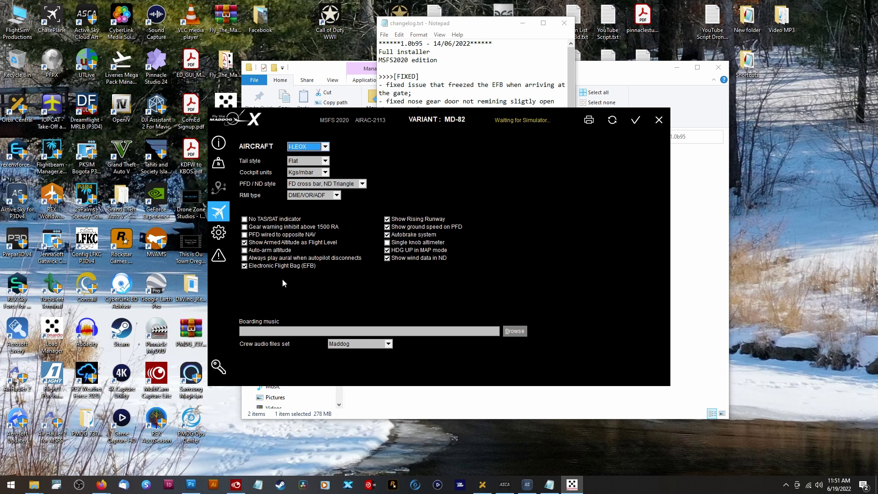
Enable autopilot disconnect on manual control movement and PFPX/Simbrief planning with ACARS OFP, and save the Load Manager settings after checking the axes calibration.
left_click(223, 235)
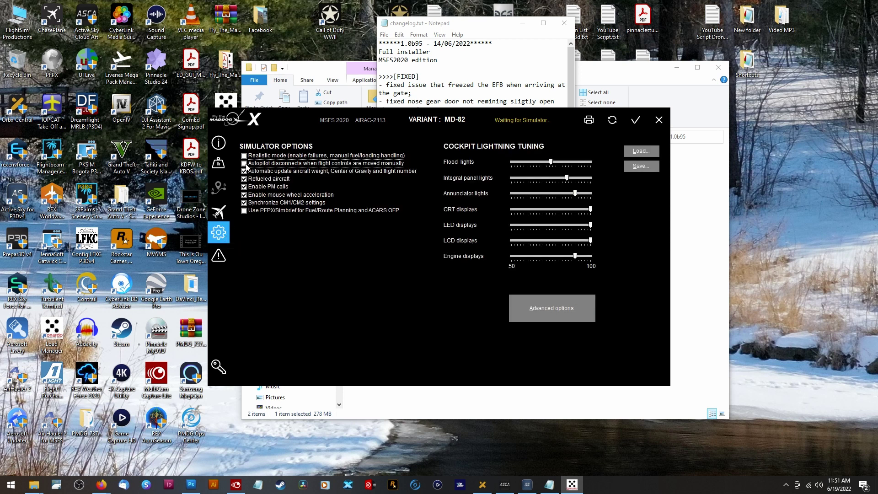
left_click(246, 213)
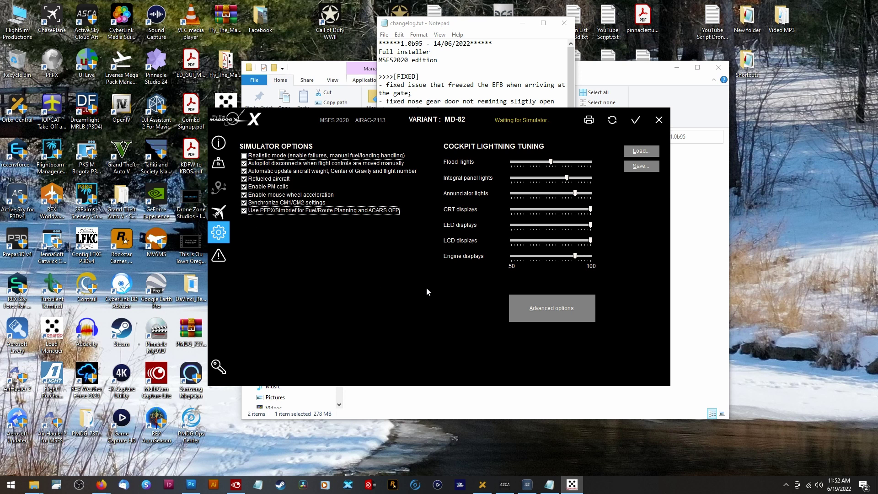
left_click(561, 310)
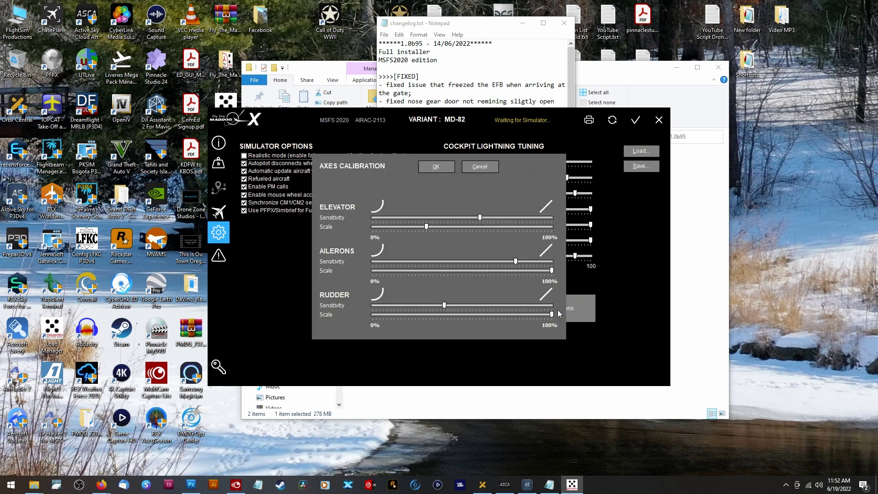
left_click(438, 168)
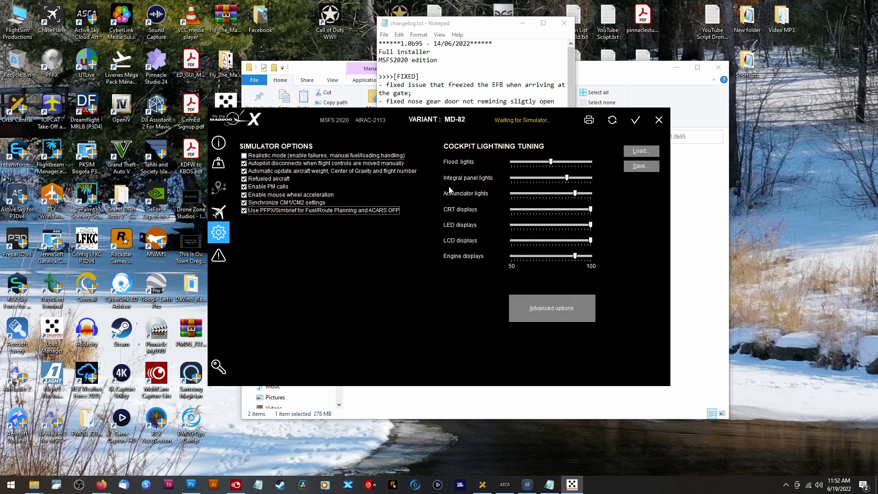
left_click(640, 123)
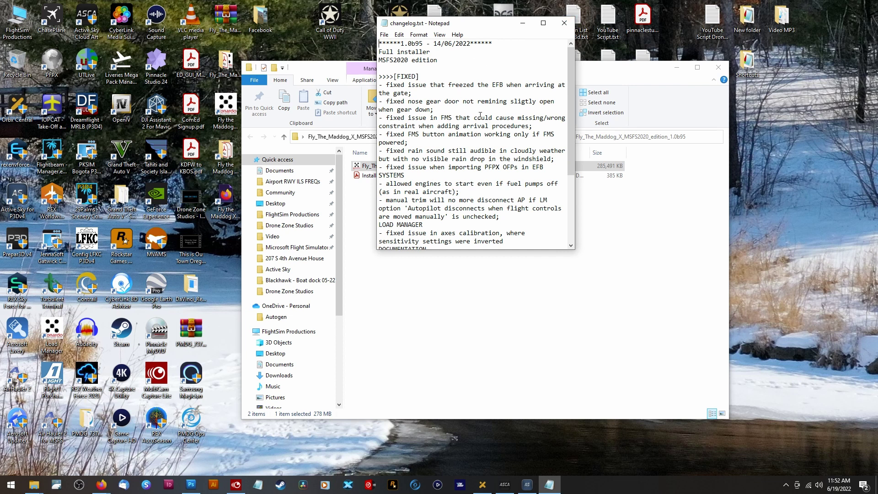
Close the changelog and the installer folder to return to the desktop.
left_click(564, 23)
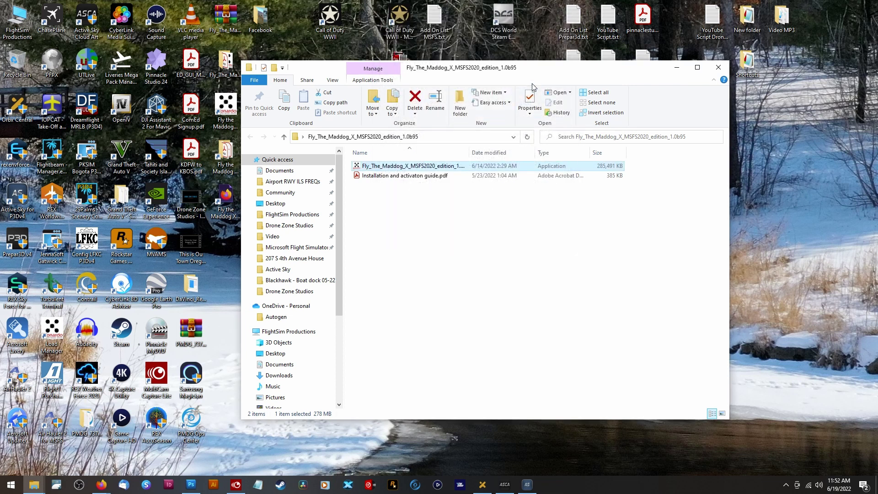
left_click(718, 68)
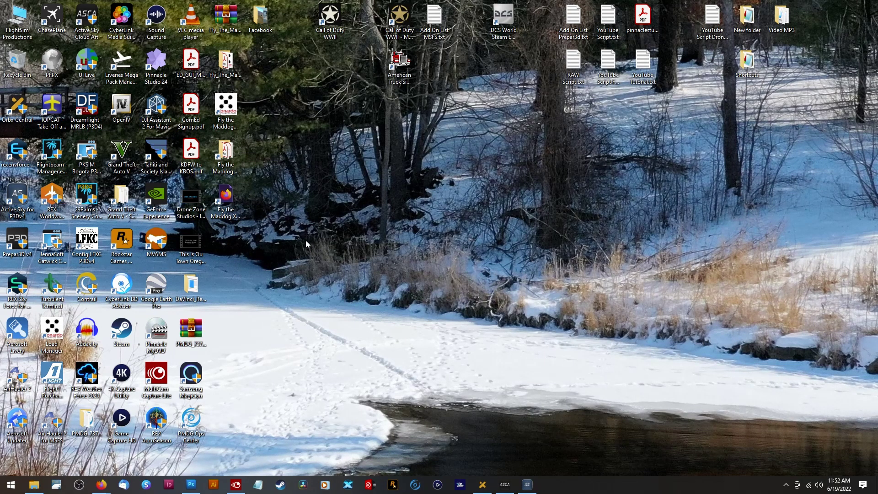
Open the Fly the Maddog X website from its desktop shortcut and read the customer support page.
double_click(228, 208)
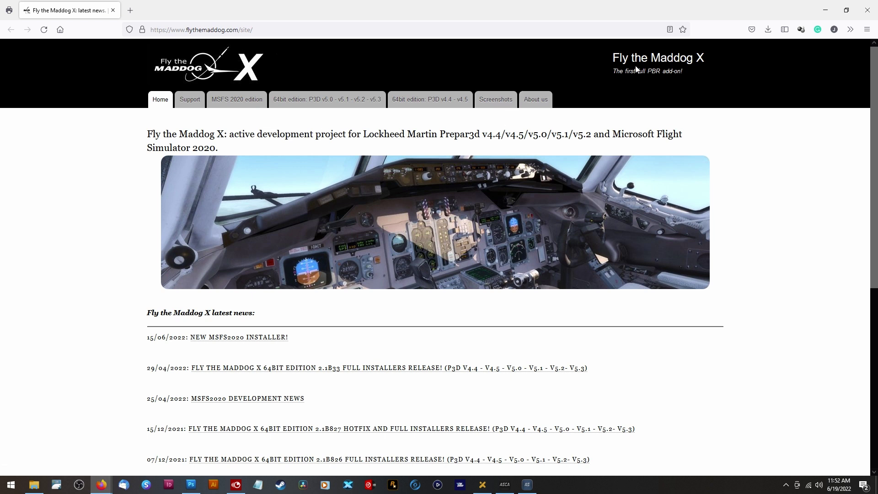
left_click(199, 104)
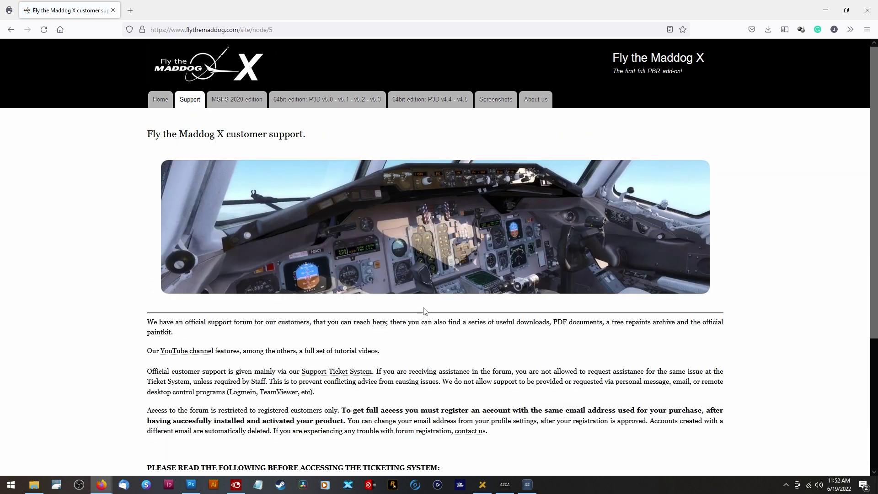
scroll(471, 319, "down", 2)
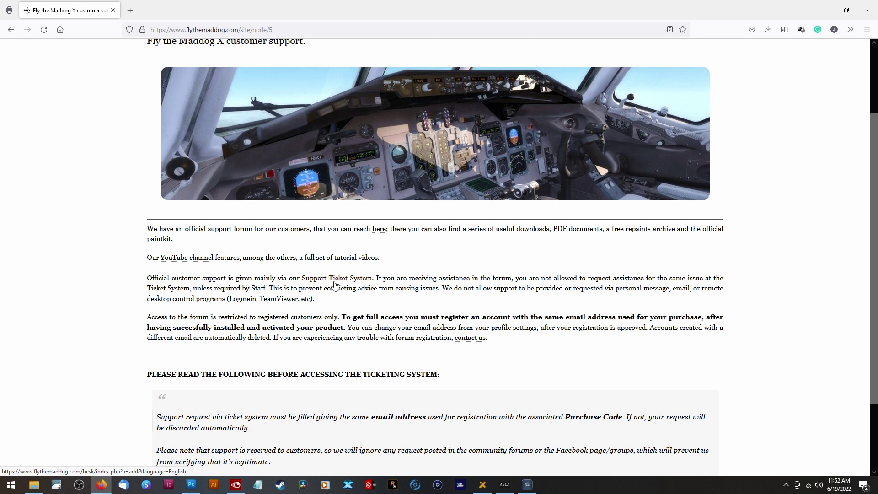
Open the official support forum and go to the FS2020 repaints for the "liveries manager" tool section.
left_click(384, 234)
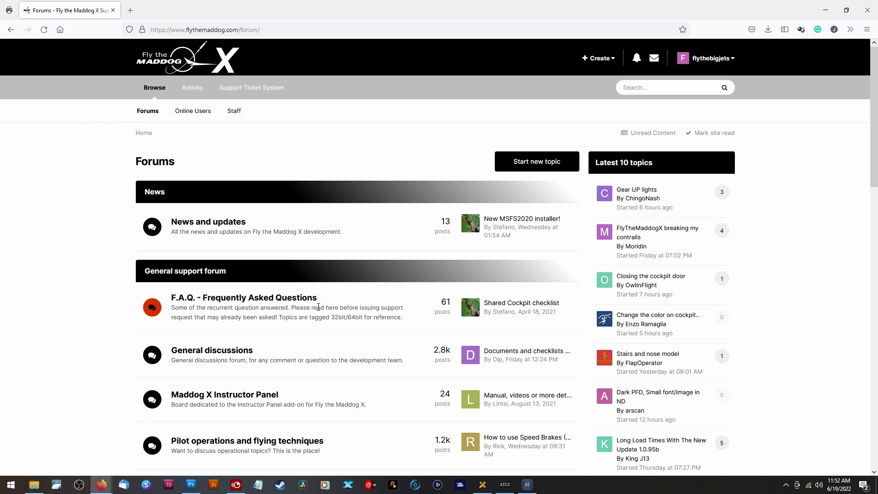
scroll(319, 311, "down", 2)
scroll(318, 310, "down", 3)
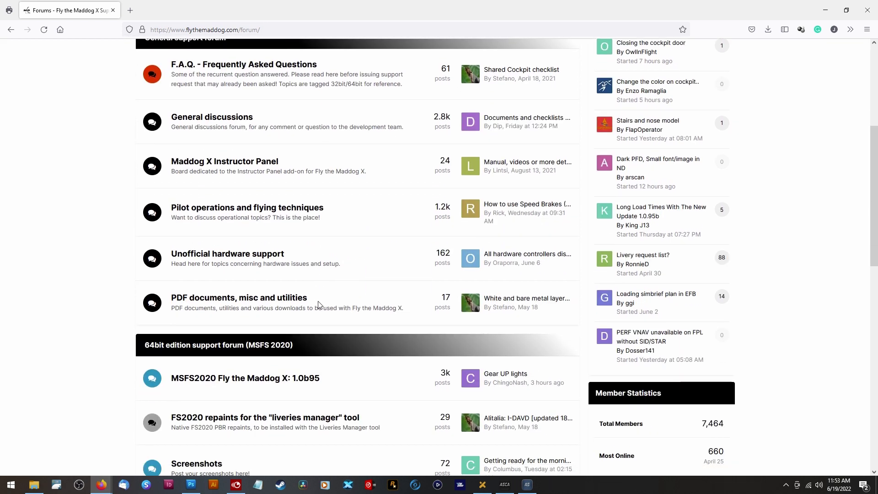
scroll(315, 320, "down", 3)
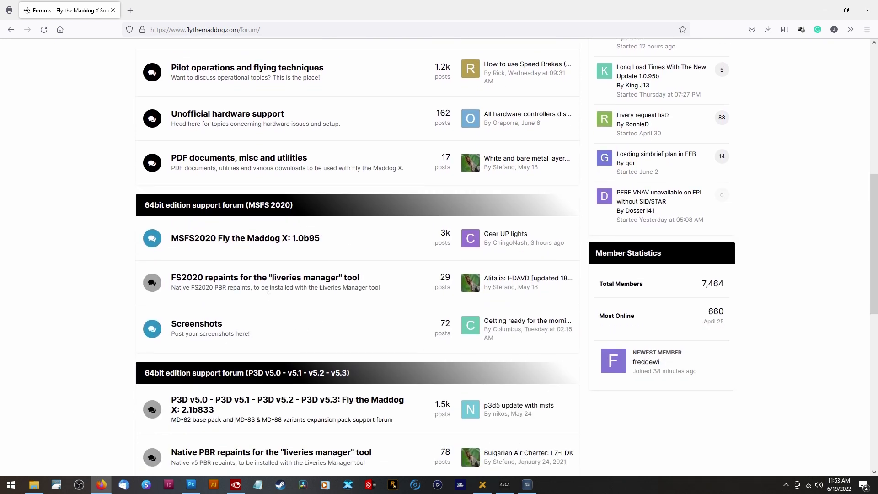
left_click(274, 281)
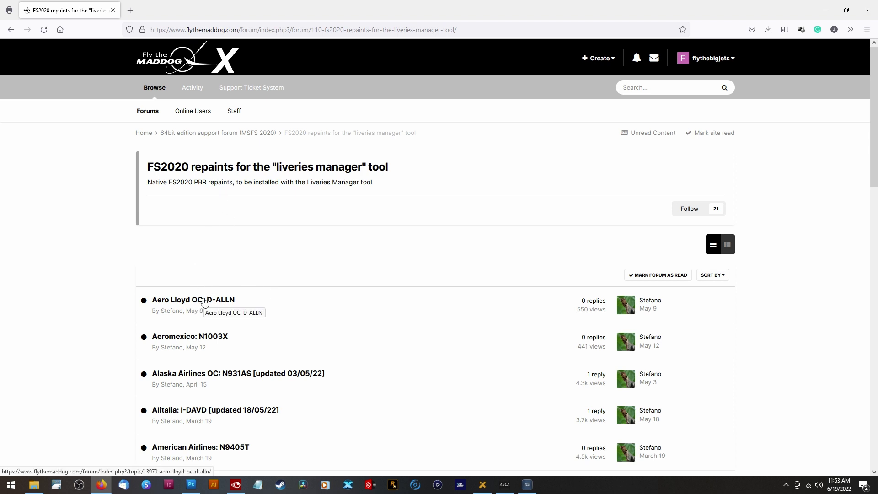
Download the Alaska Airlines OC: N931AS repaint and save N931AS.zip to the Desktop.
scroll(217, 336, "down", 1)
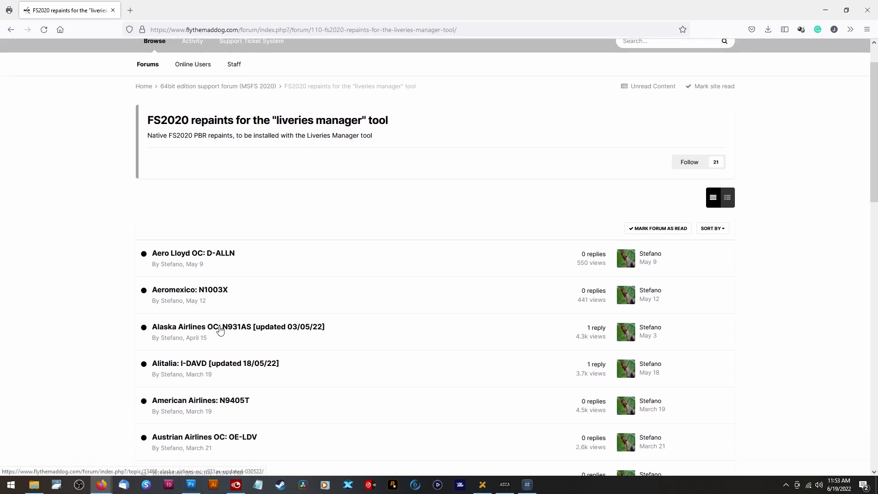
left_click(220, 328)
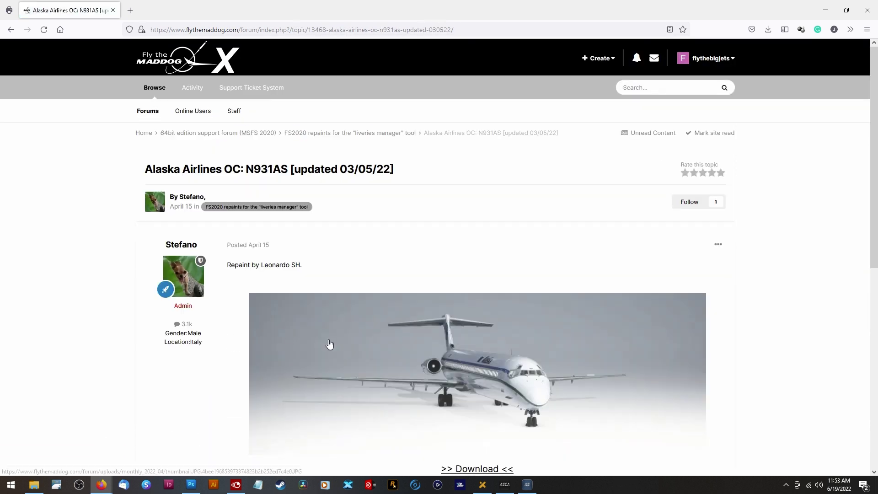
scroll(522, 366, "down", 3)
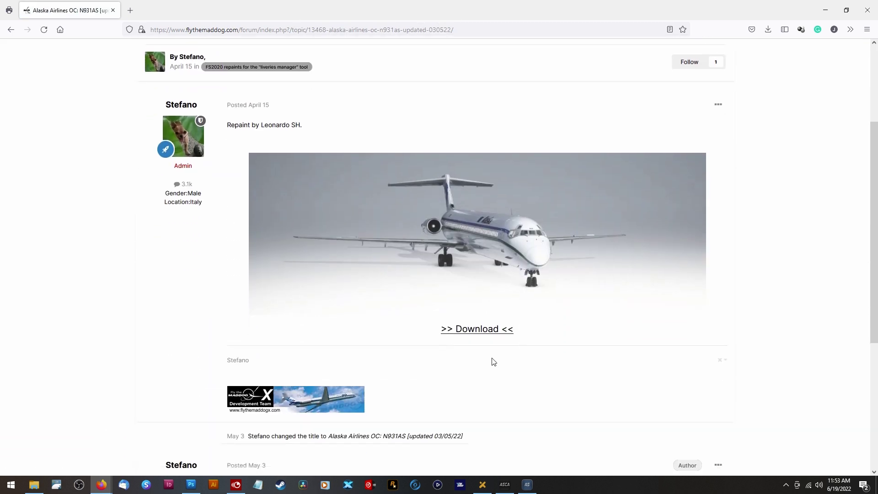
left_click(486, 330)
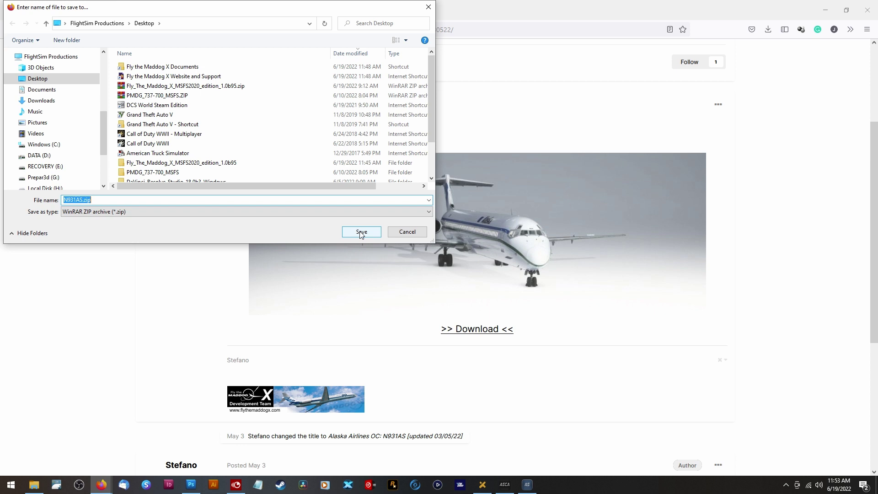
left_click(361, 232)
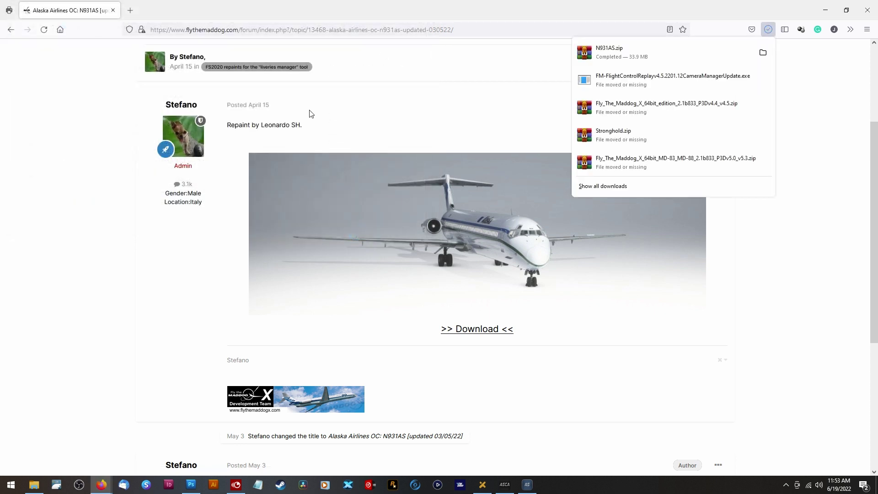
Return to the repaint list and download the American Airlines: N9405T repaint, saving N9405T.zip to the Desktop.
left_click(13, 32)
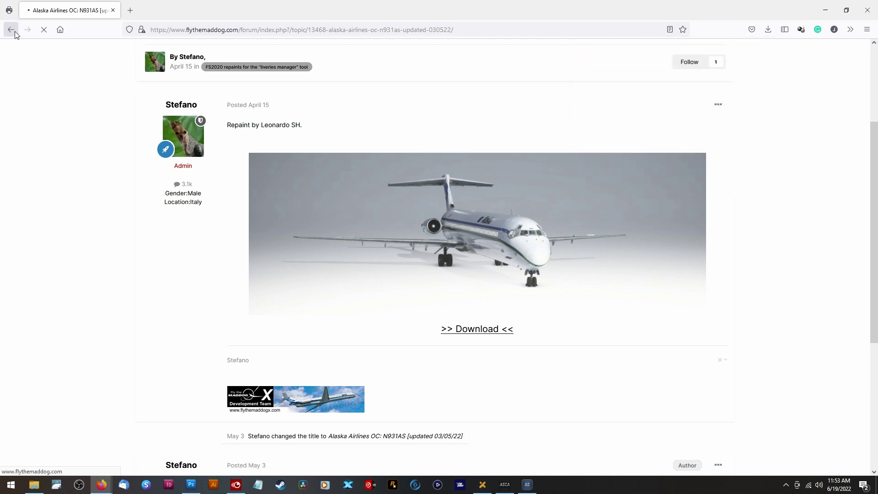
left_click(13, 32)
scroll(224, 313, "down", 2)
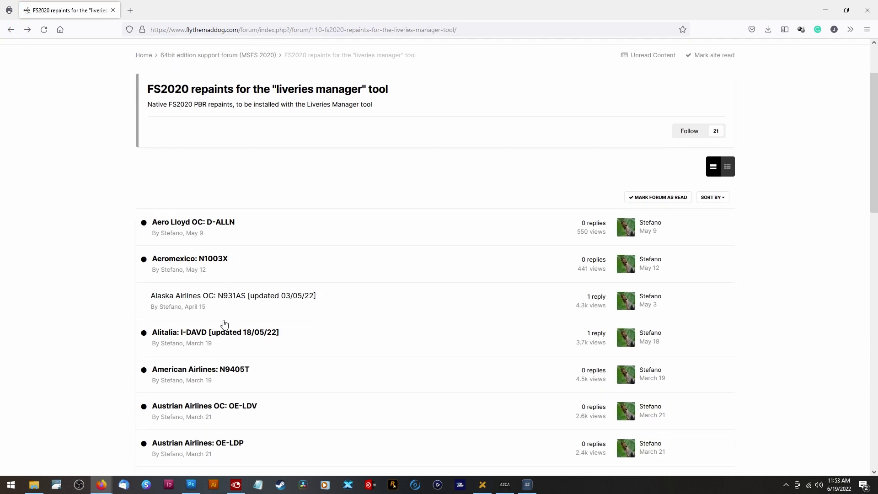
left_click(224, 356)
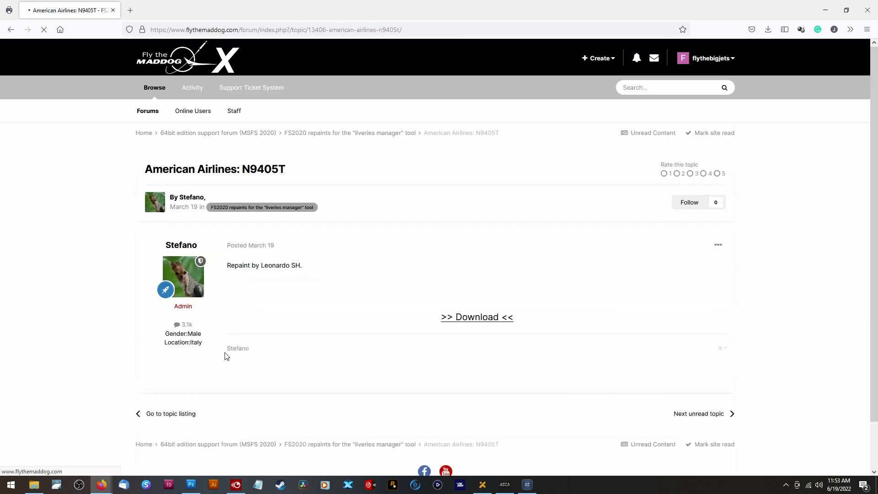
scroll(319, 325, "down", 2)
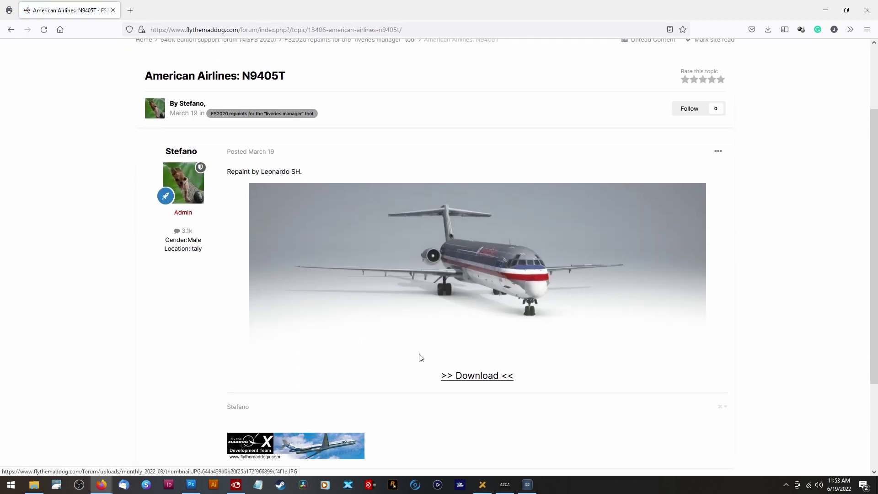
left_click(467, 378)
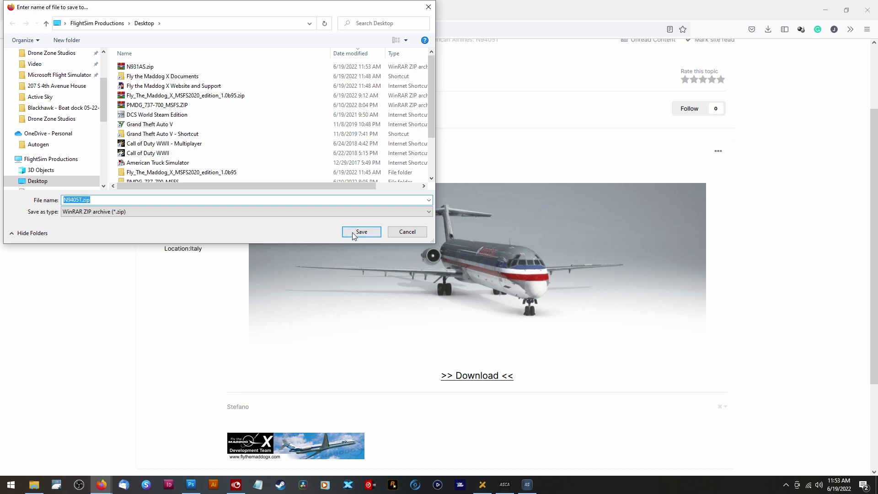
left_click(359, 232)
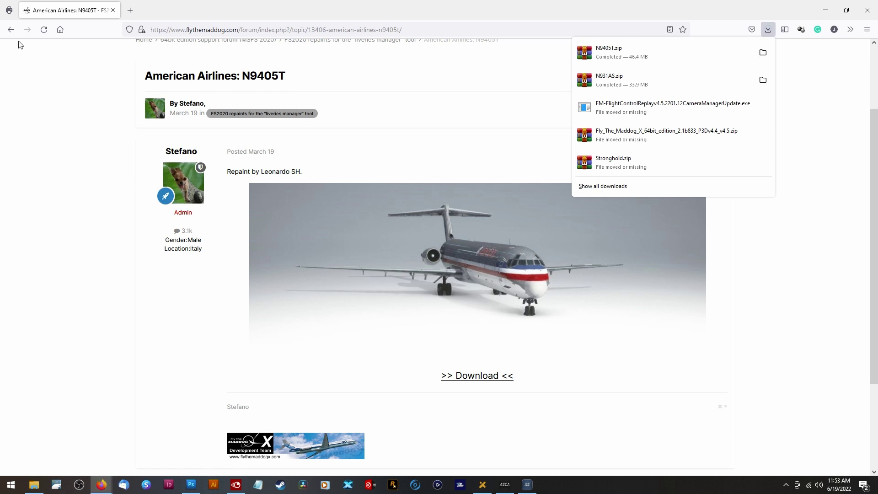
View the Delta Airlines OC: N995DL repaint from the repaint list, and return to the list without downloading it.
left_click(9, 30)
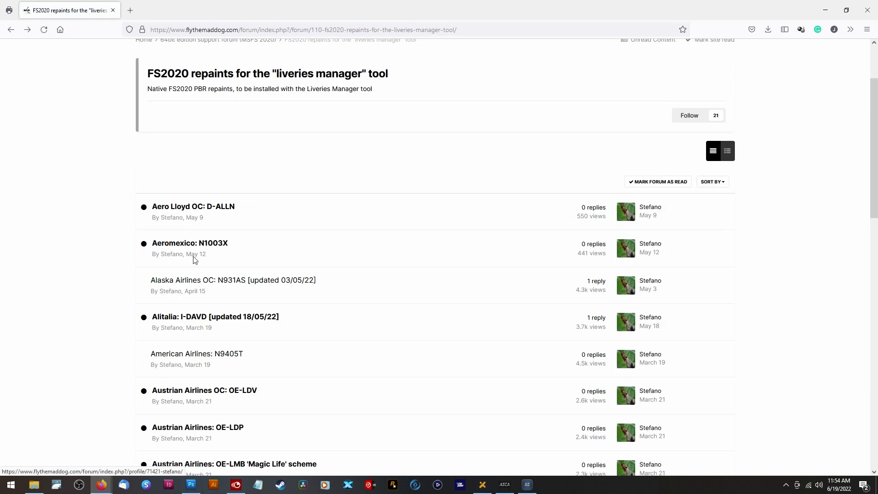
scroll(206, 294, "down", 1)
scroll(206, 296, "down", 5)
scroll(206, 295, "down", 1)
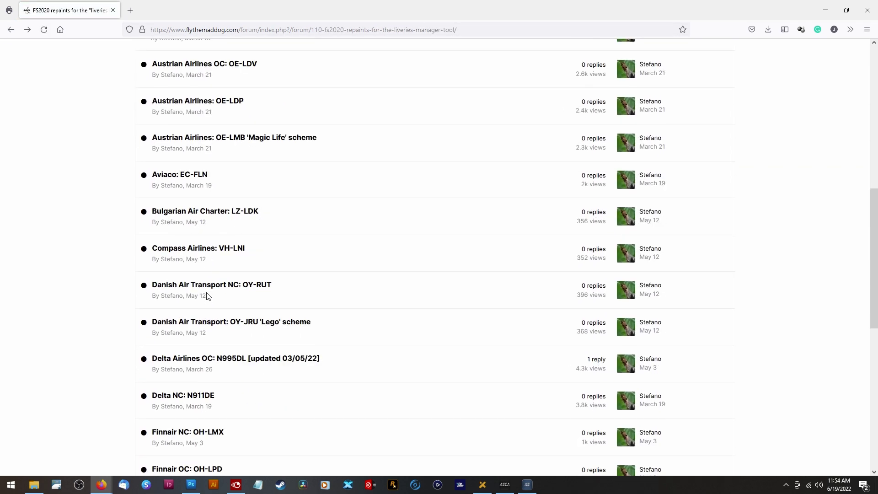
left_click(221, 361)
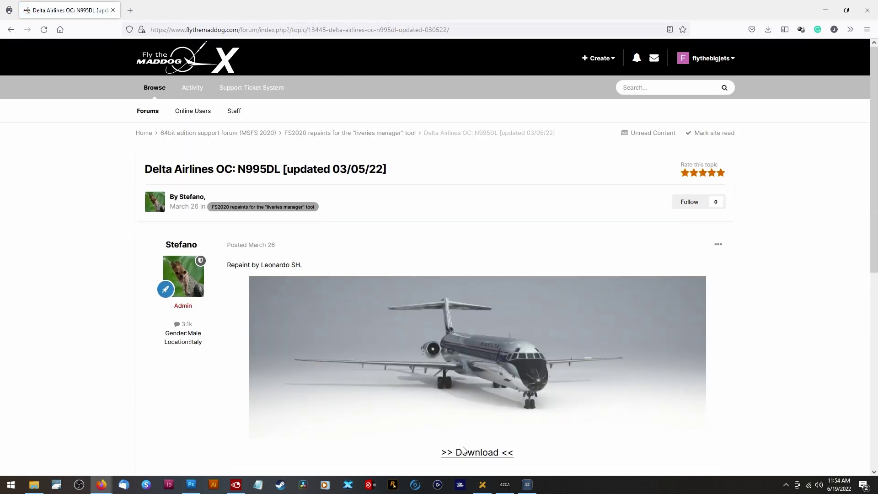
left_click(10, 29)
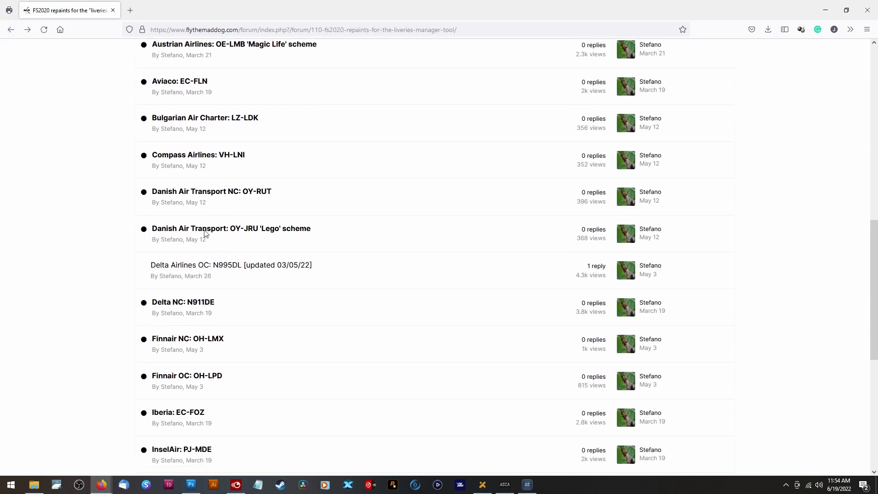
Download the Delta NC: N911DE repaint and save N911DE.zip to the Desktop.
scroll(225, 259, "down", 3)
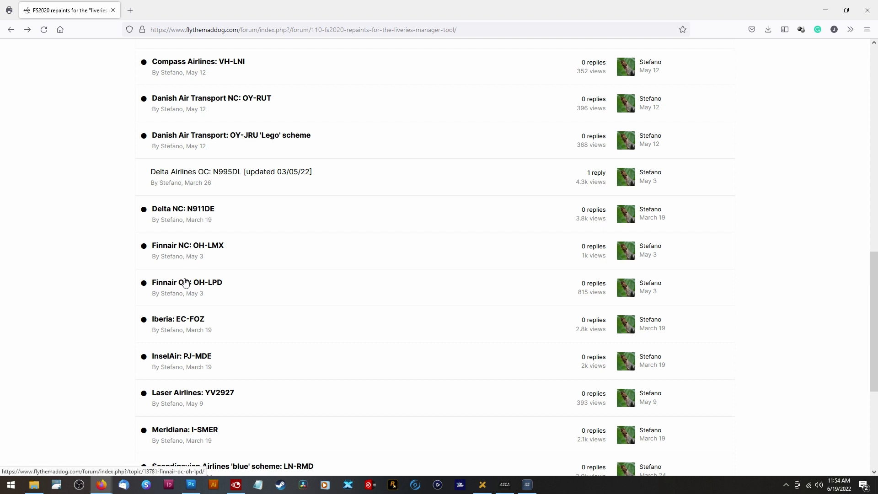
left_click(173, 212)
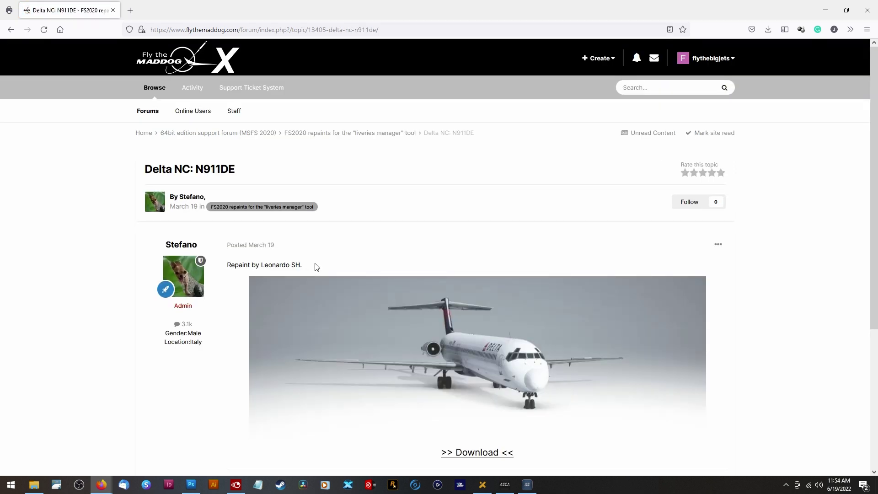
scroll(347, 283, "down", 3)
left_click(460, 315)
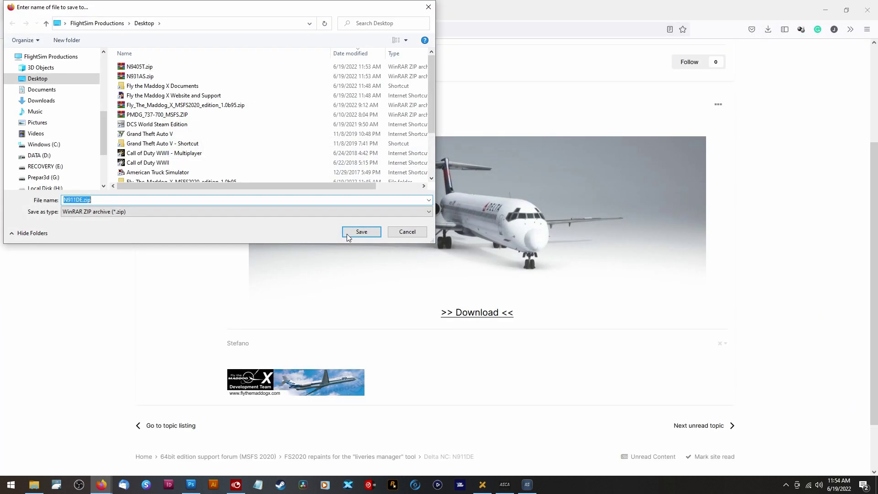
left_click(347, 234)
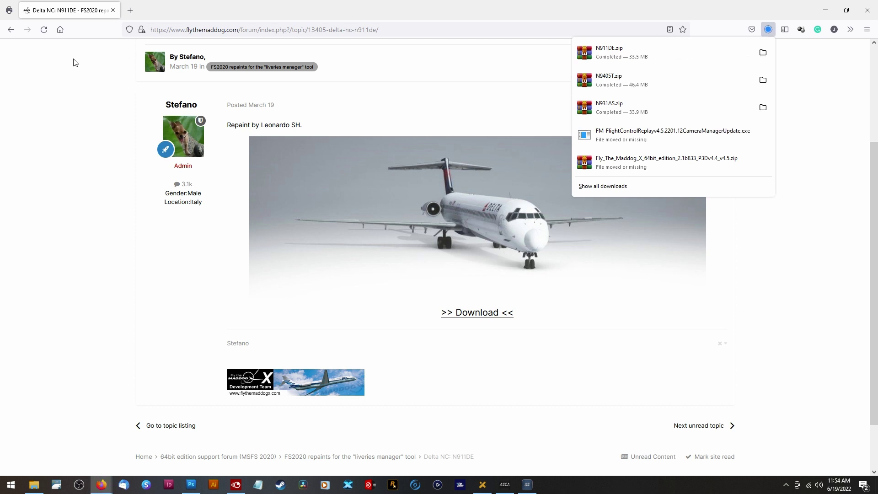
Return to the FS2020 repaint list and look through all the remaining airline liveries.
left_click(11, 29)
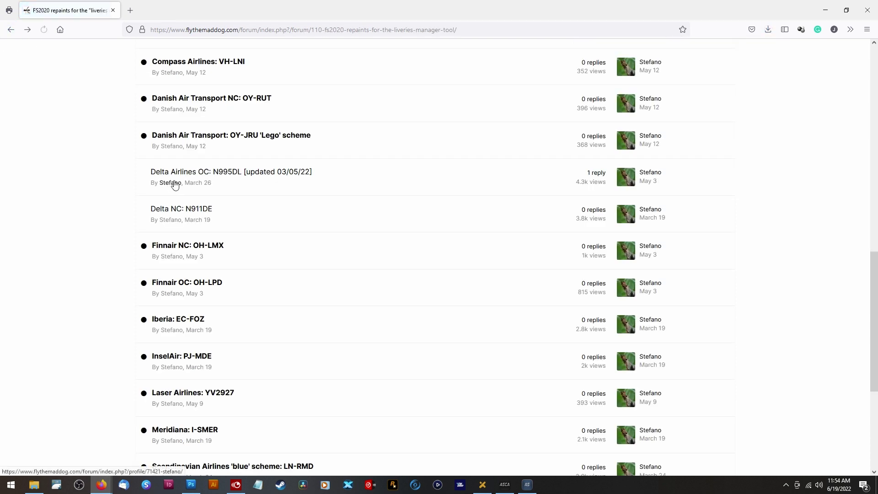
scroll(193, 205, "down", 4)
scroll(196, 209, "down", 3)
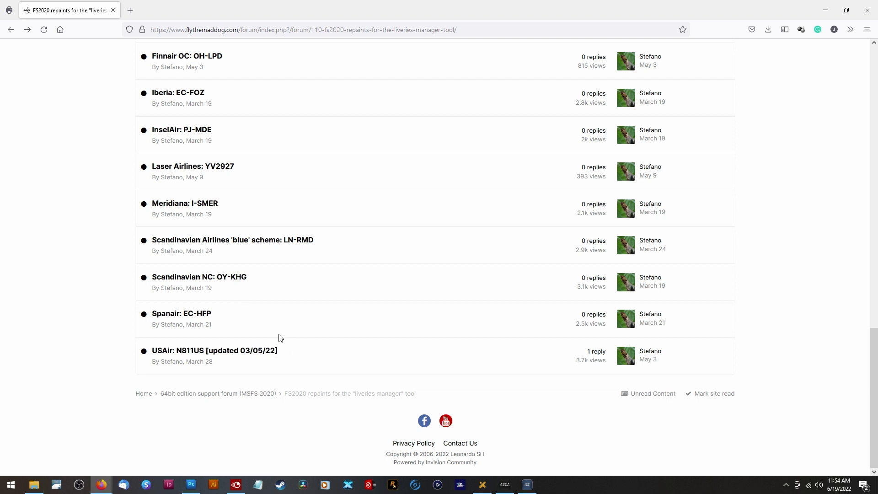
scroll(276, 335, "up", 5)
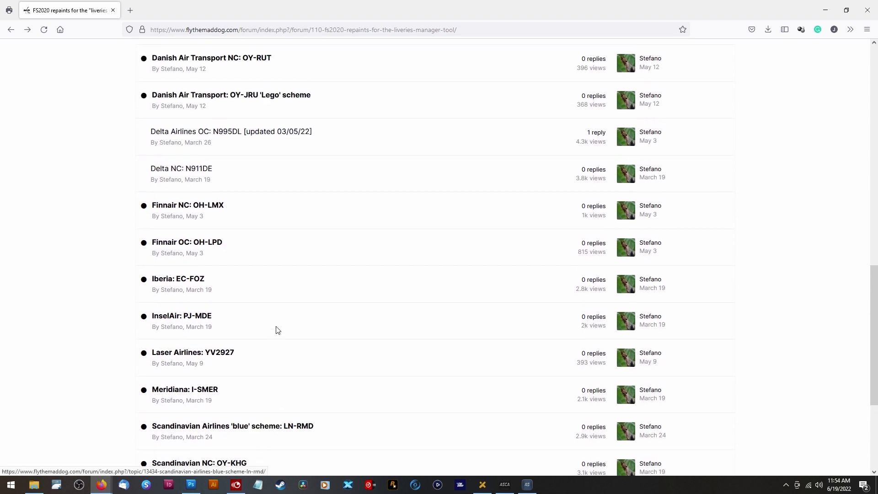
scroll(283, 322, "up", 9)
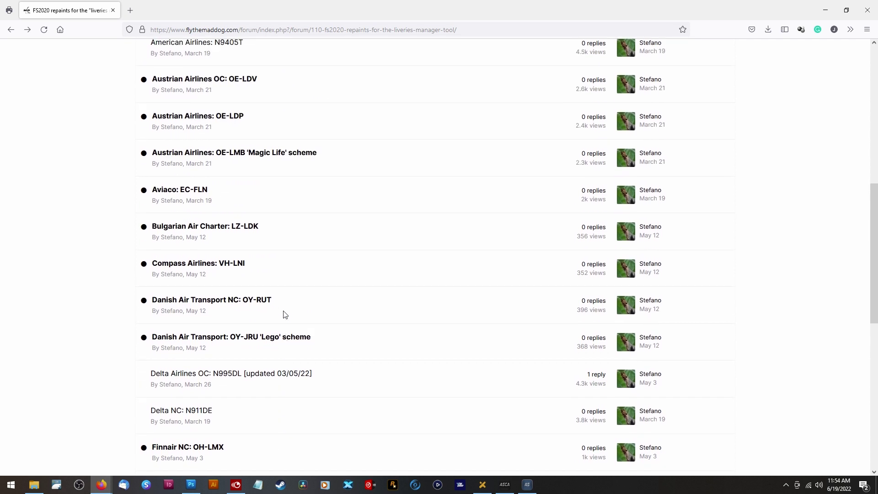
scroll(283, 314, "up", 3)
scroll(283, 314, "up", 3)
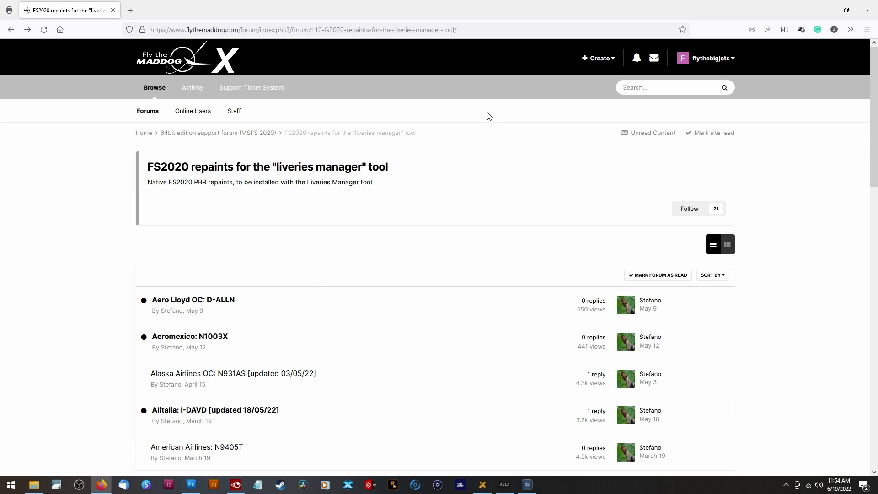
Minimise the browser, start the Fly the Maddog X Load Manager for MSFS 2020, and open the Liveries Manager for the MD-82.
left_click(826, 10)
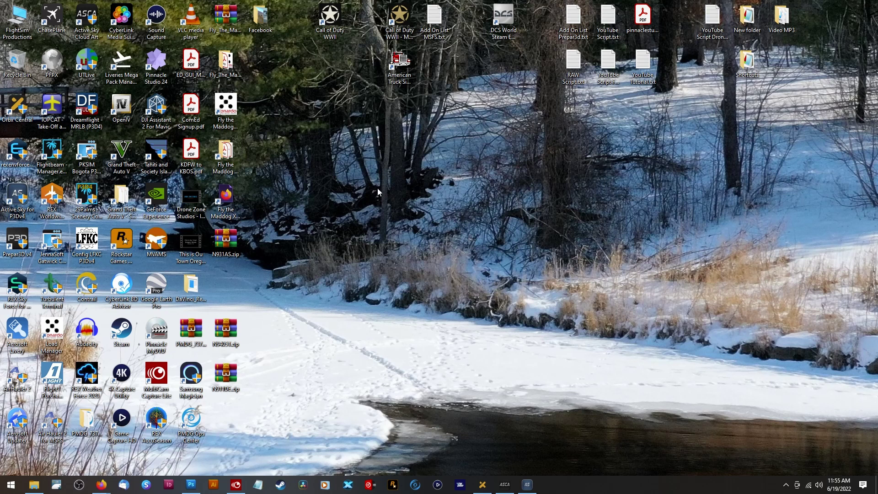
left_click(232, 111)
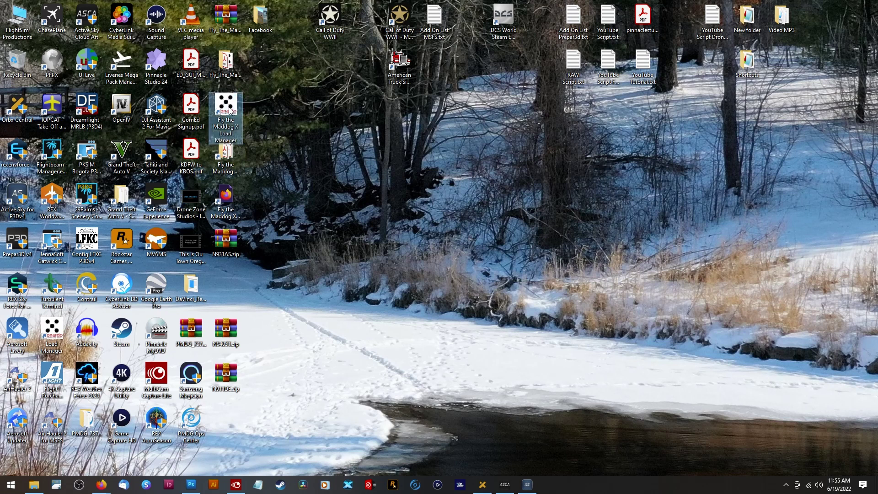
double_click(230, 108)
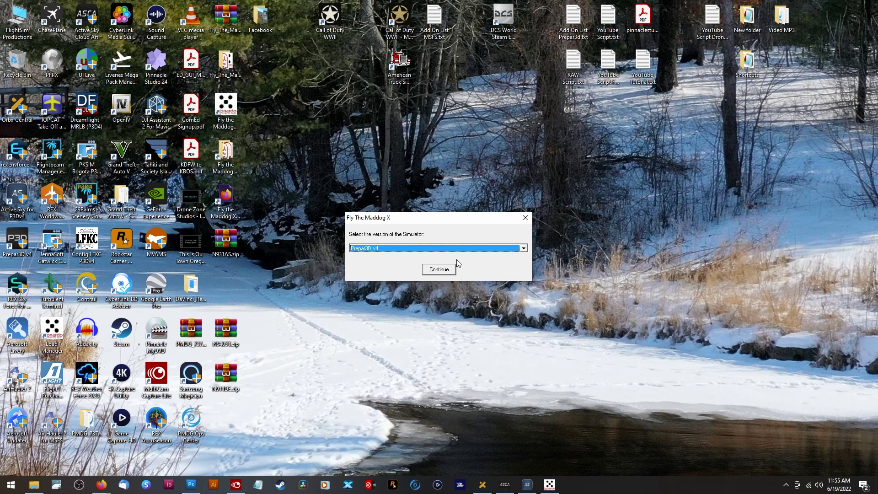
left_click(523, 249)
left_click(523, 248)
left_click(524, 249)
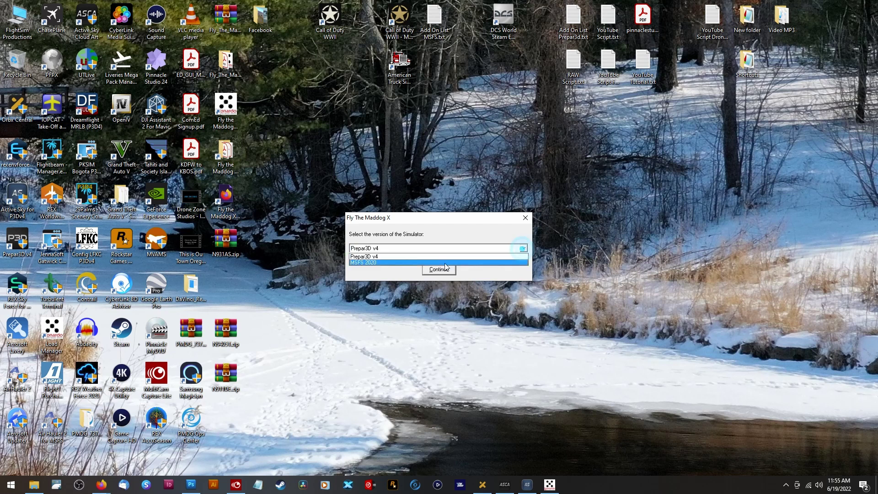
left_click(412, 262)
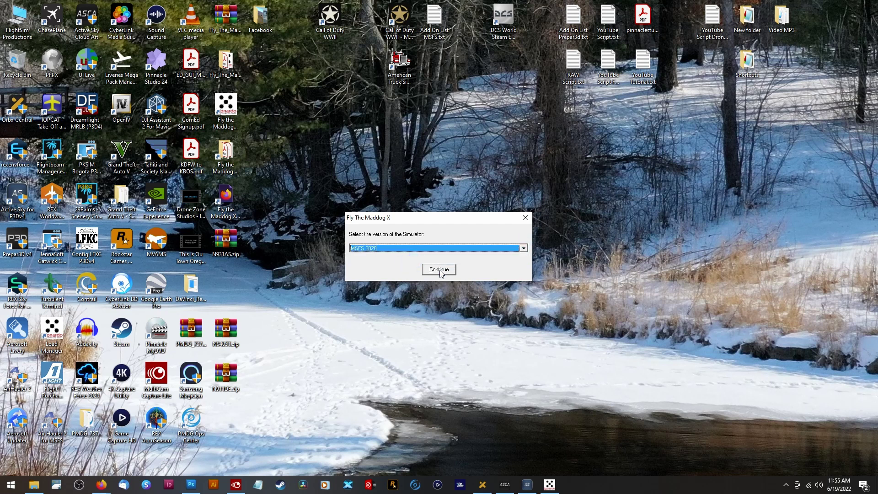
left_click(439, 270)
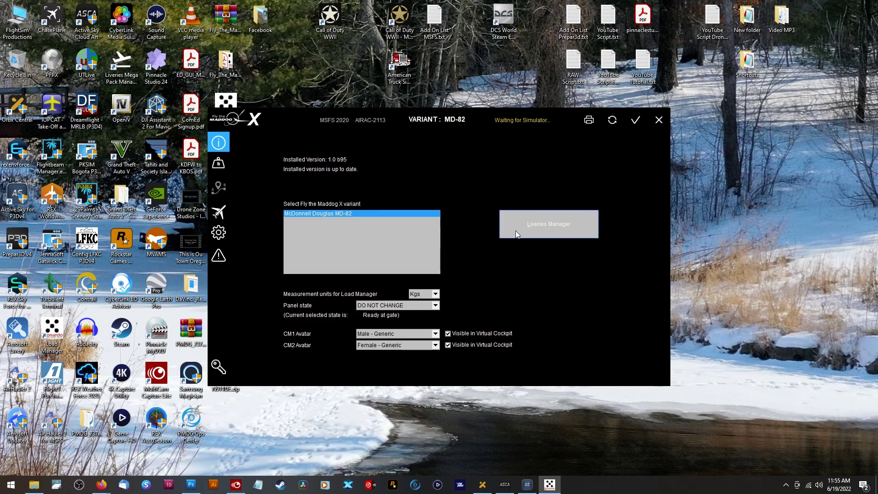
left_click(517, 230)
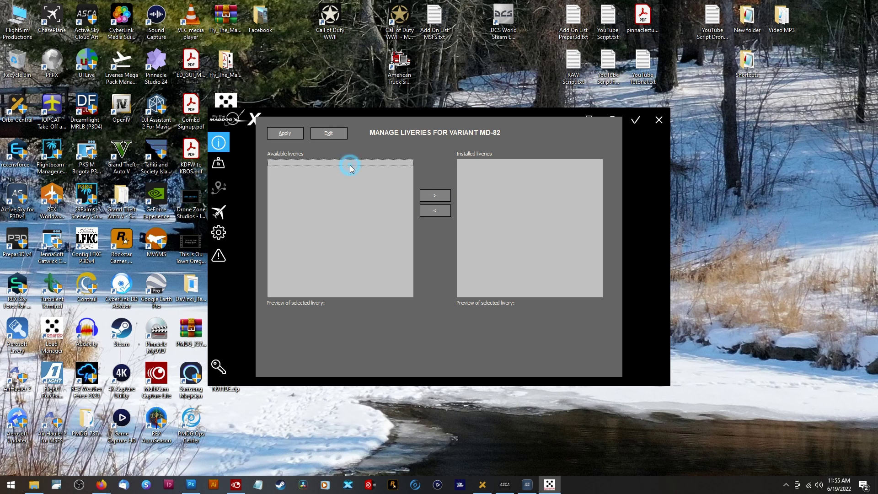
Close the Liveries Manager and move the Load Manager window clear of the downloaded repaint files on the desktop.
left_click(335, 299)
mouse_move(226, 388)
left_mouse_down()
mouse_move(273, 387)
mouse_move(301, 247)
mouse_move(291, 159)
mouse_move(295, 311)
mouse_move(232, 403)
left_mouse_up()
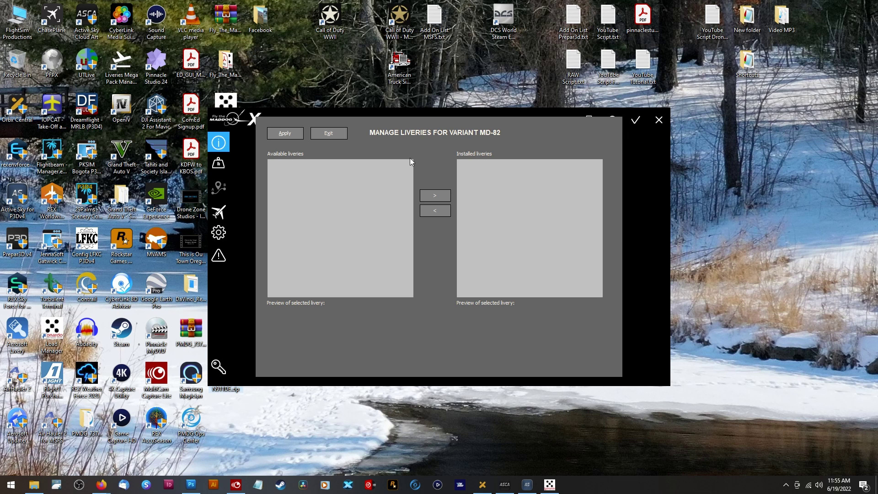
left_click(285, 134)
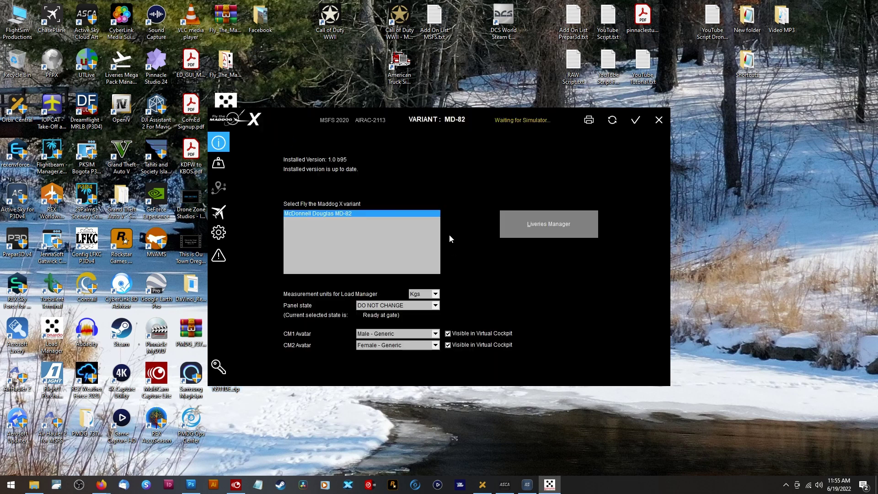
left_click(345, 105)
left_click_drag(335, 111, 358, 108)
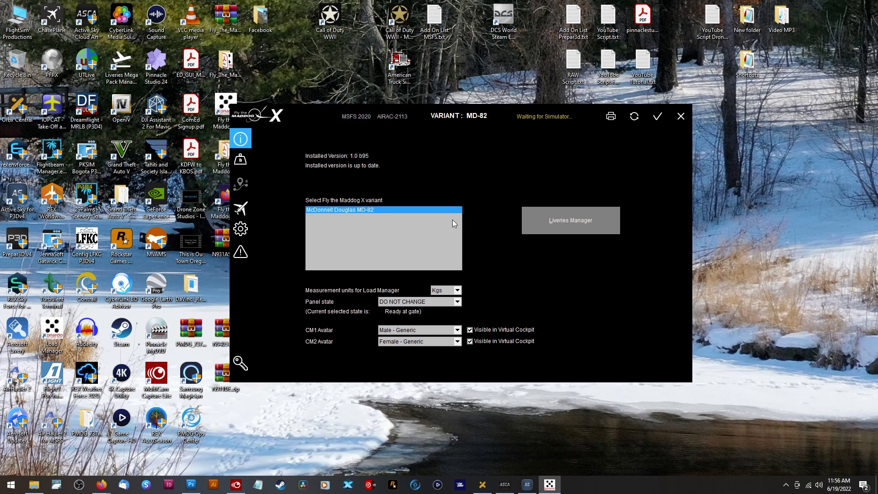
Look through the Desktop, Community, Packages and DATA (D:) folders in File Explorer for the Maddog X liveries location.
double_click(17, 28)
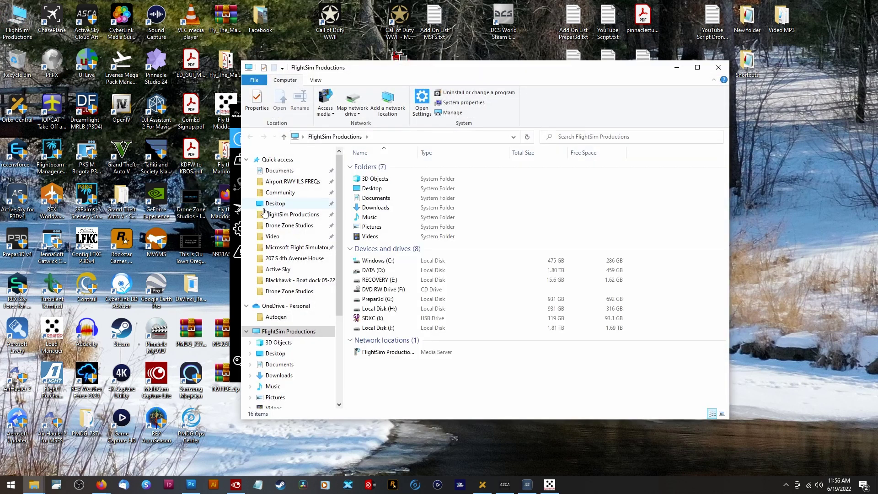
left_click(275, 204)
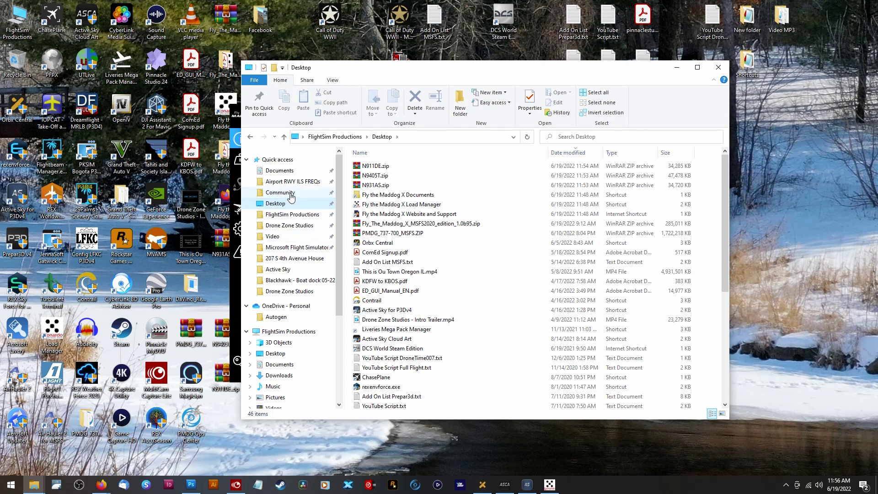
left_click(289, 194)
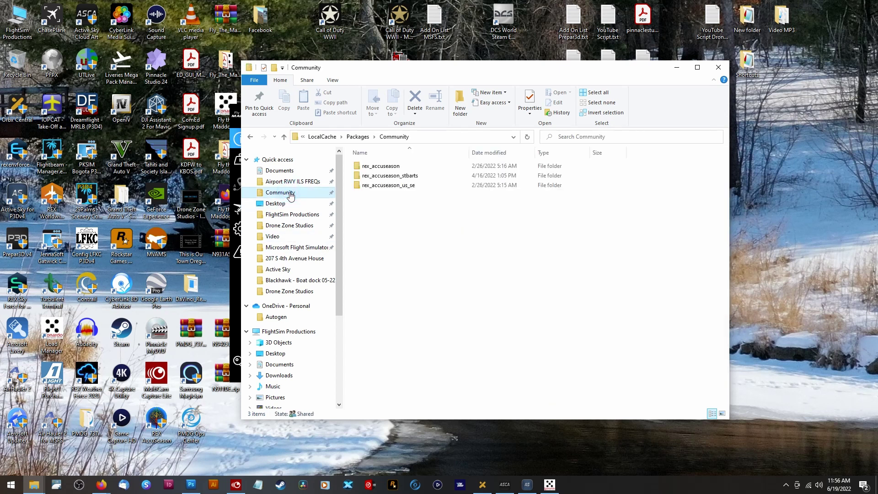
left_click(357, 136)
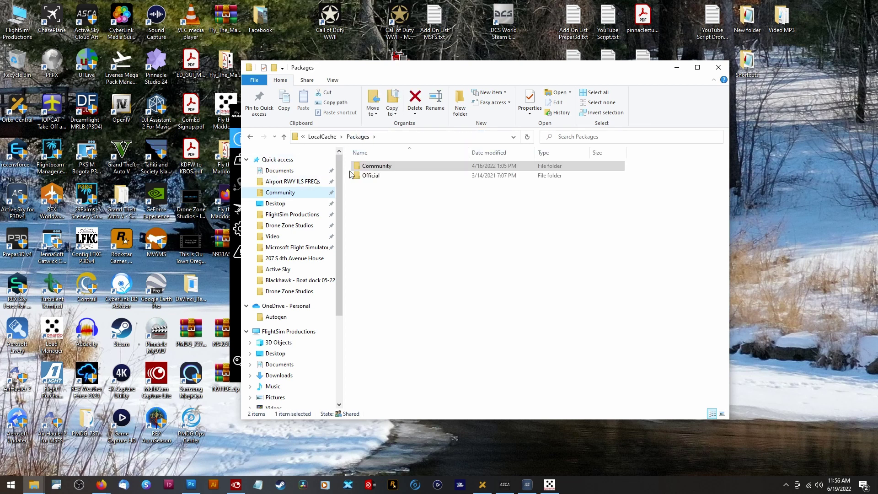
double_click(364, 166)
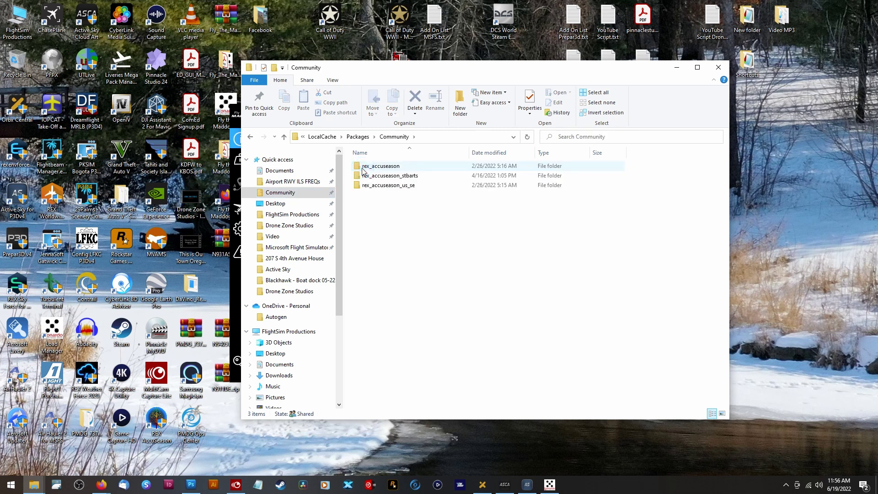
left_click(251, 138)
left_click(251, 138)
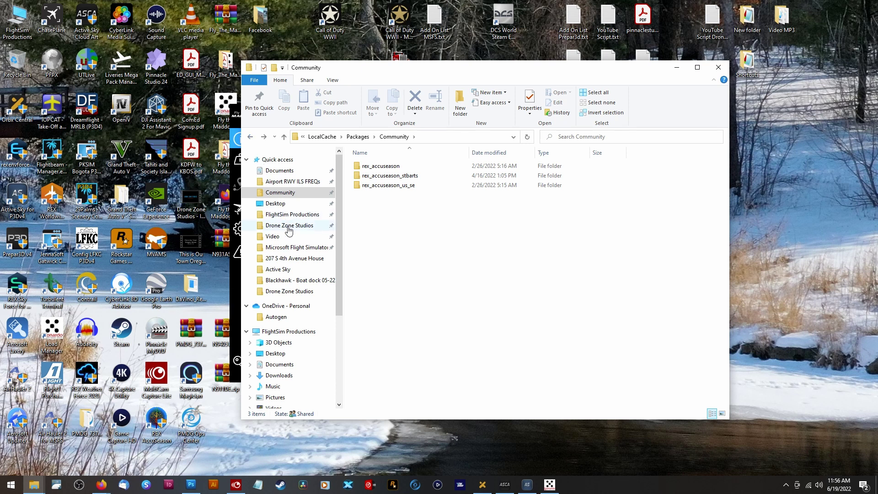
left_click_drag(339, 258, 339, 327)
left_click(276, 324)
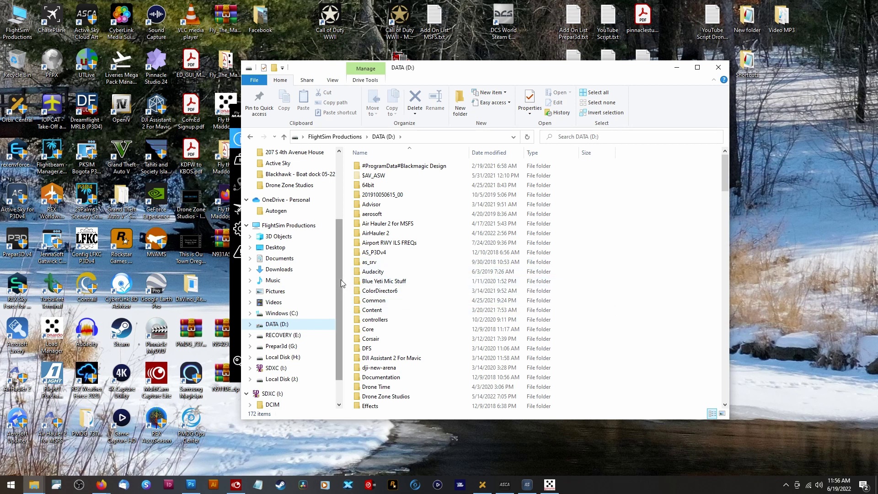
scroll(341, 284, "up", 4)
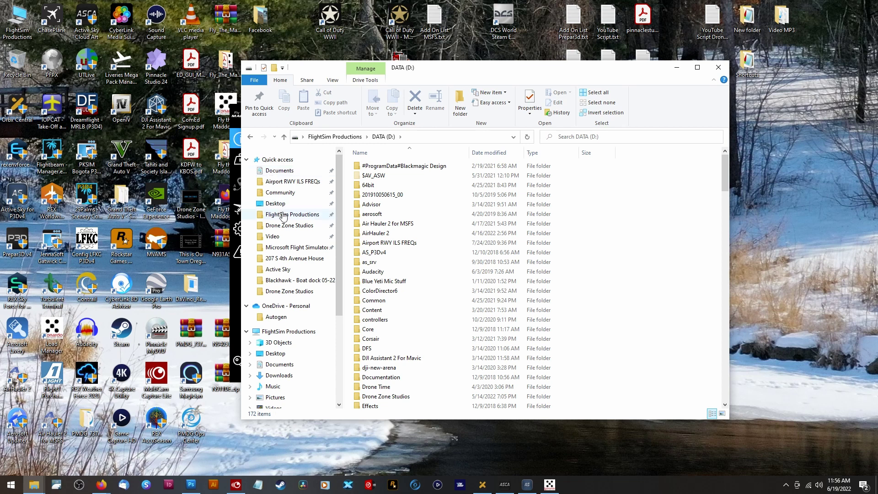
In Documents, open the Maddog X Files folder and go to the Liveries folder inside MSFS 2020.
left_click(276, 170)
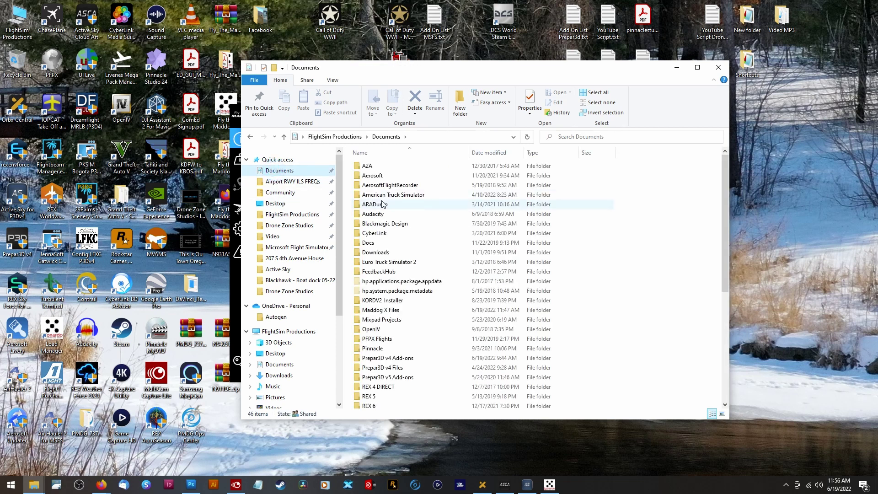
left_click(393, 311)
double_click(395, 315)
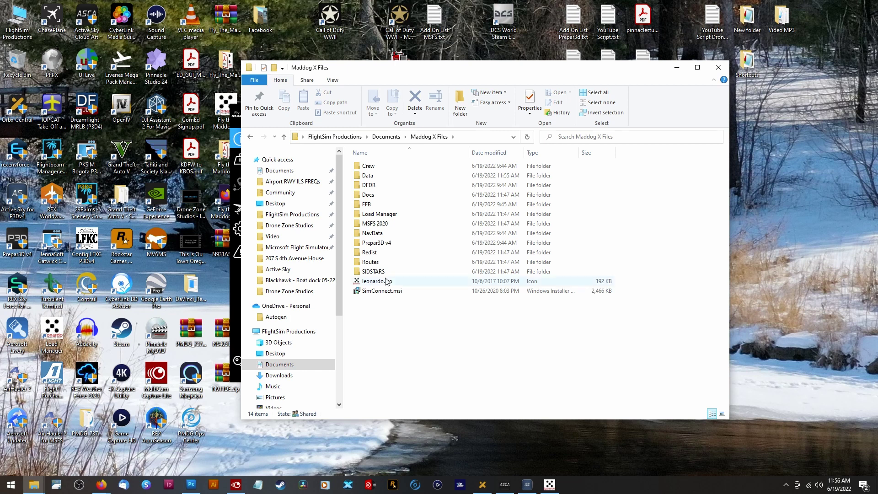
double_click(362, 224)
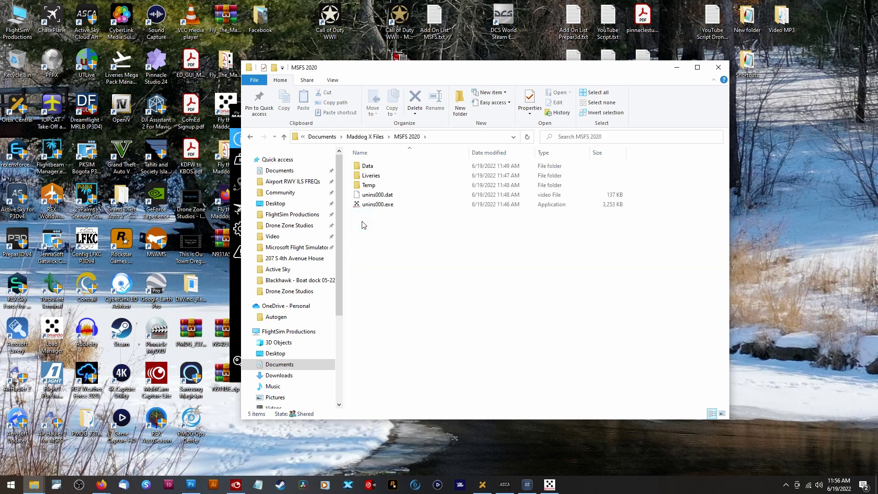
double_click(354, 178)
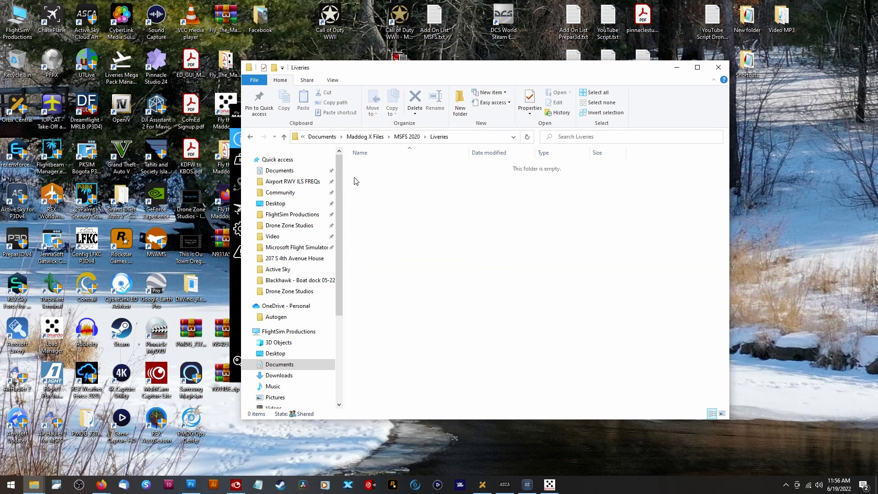
Close the Load Manager and move N911DE.zip, N931AS.zip and N9405T.zip from the desktop into the Liveries folder.
left_click_drag(348, 74, 465, 93)
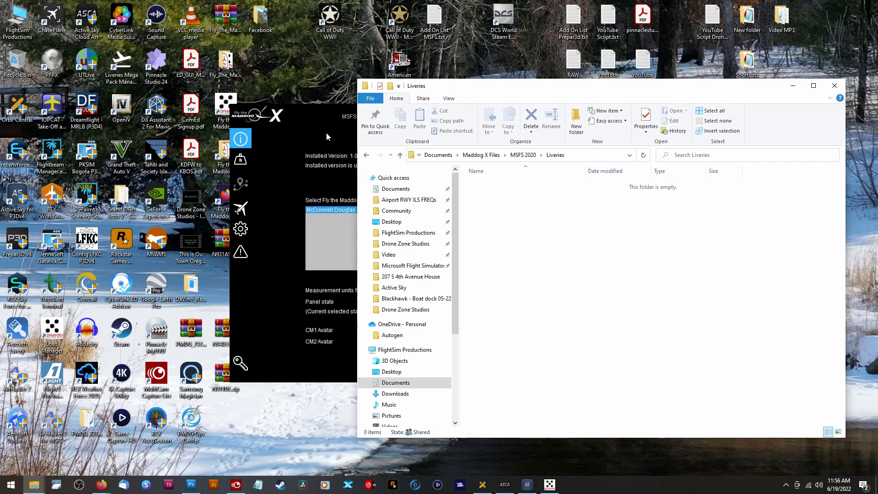
left_click(330, 116)
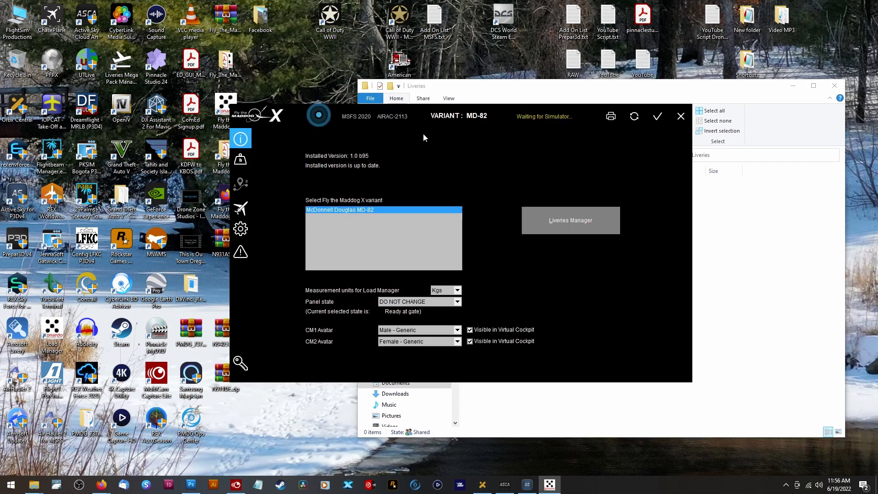
left_click(681, 122)
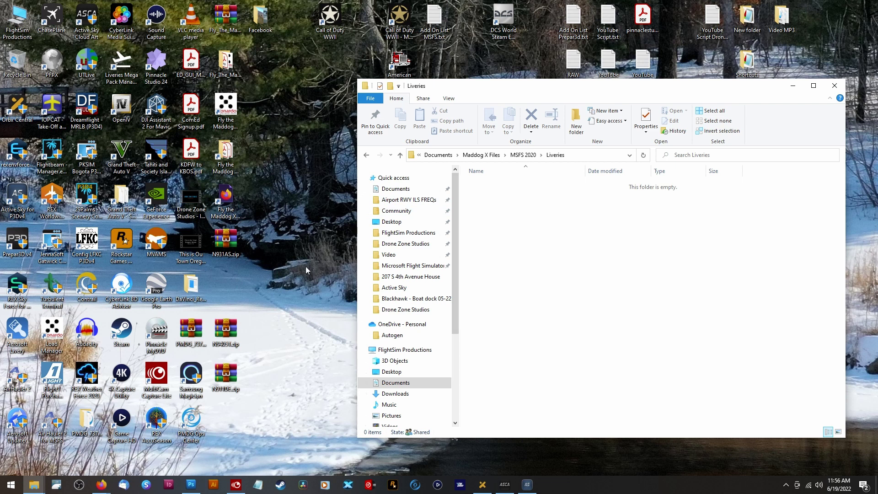
left_click_drag(266, 239, 520, 328)
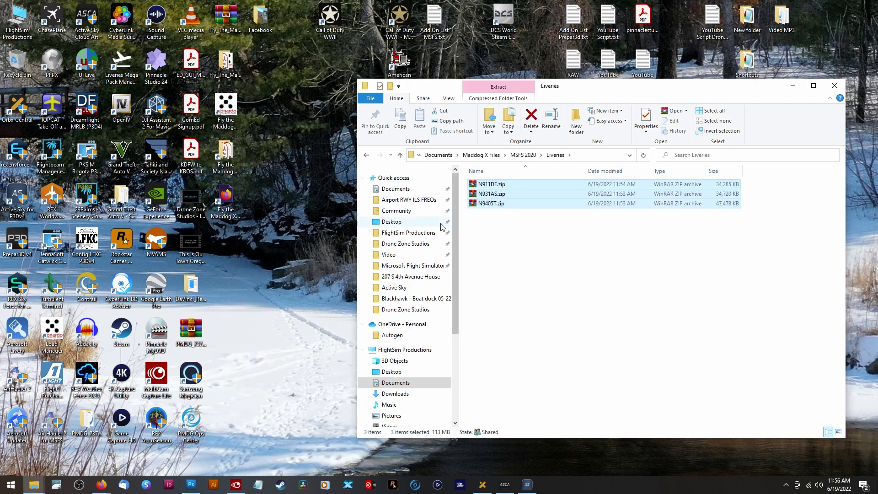
left_click_drag(444, 91, 351, 88)
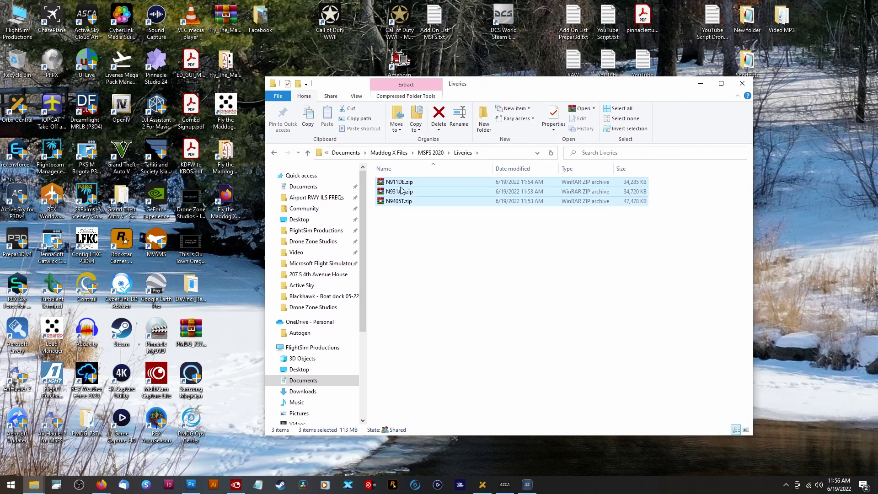
left_click(457, 262)
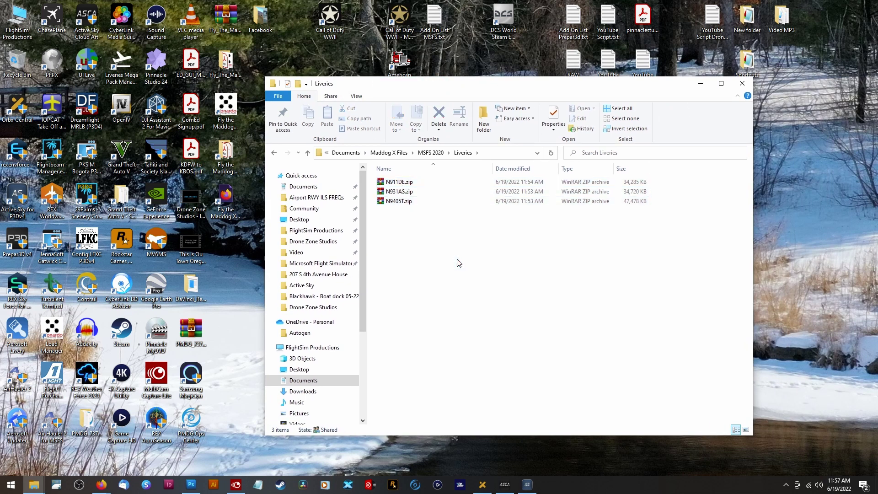
Start the Fly the Maddog X Load Manager for MSFS 2020, check the Liveries Manager's available liveries, and close it again.
double_click(228, 109)
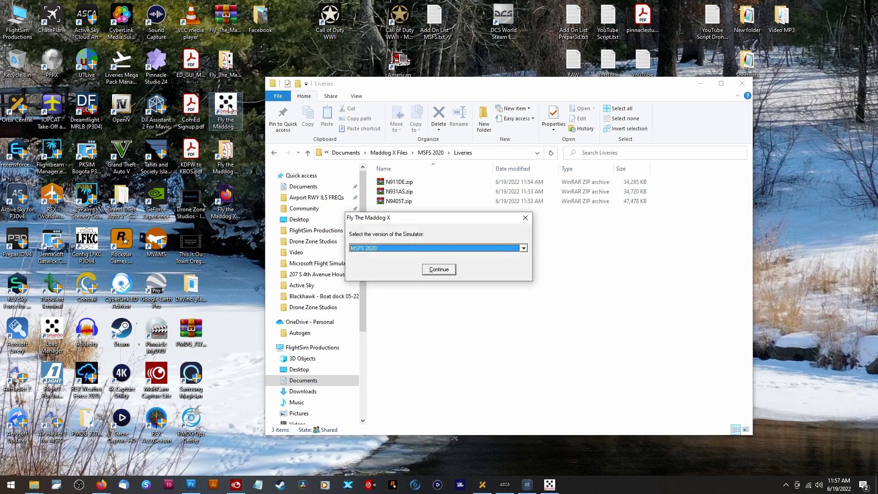
left_click(438, 269)
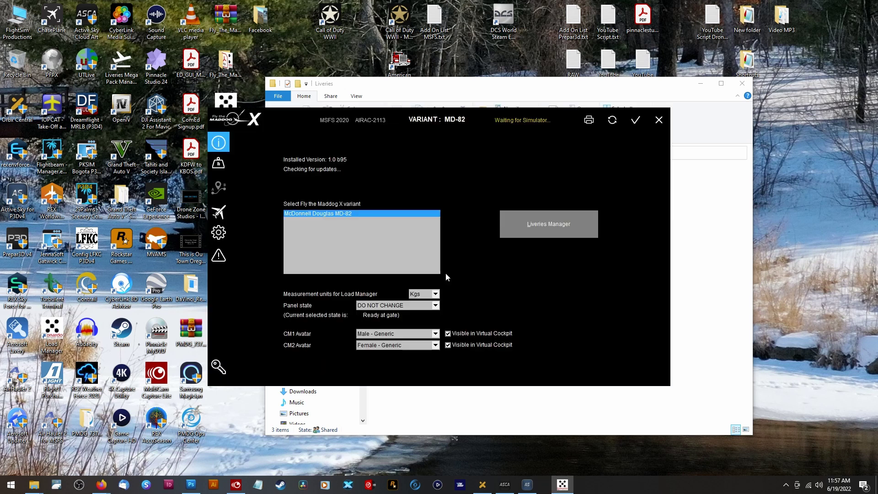
left_click(519, 227)
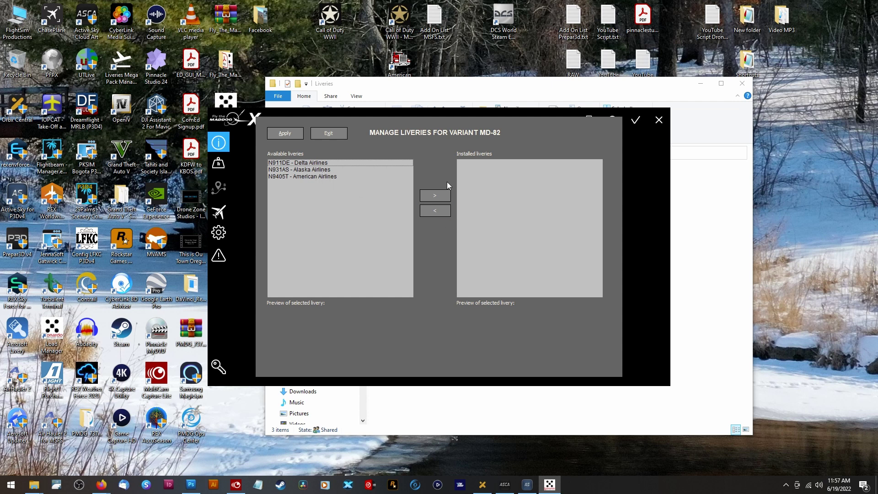
left_click(339, 137)
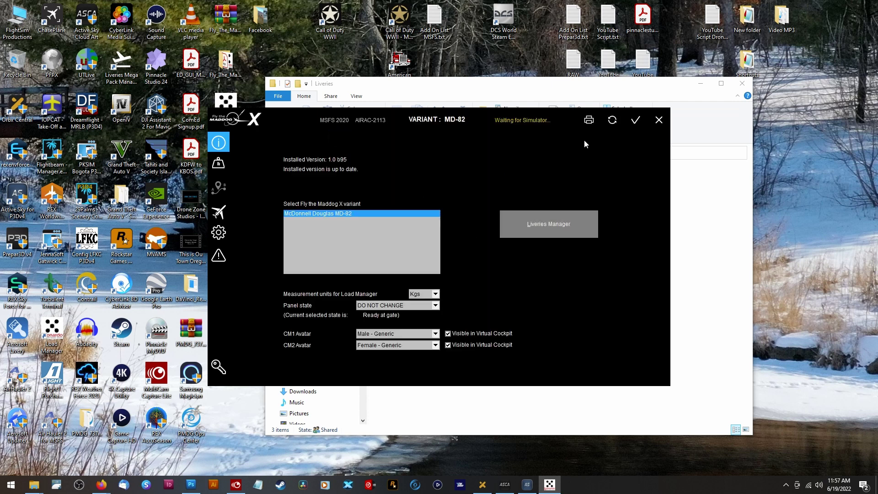
left_click(658, 119)
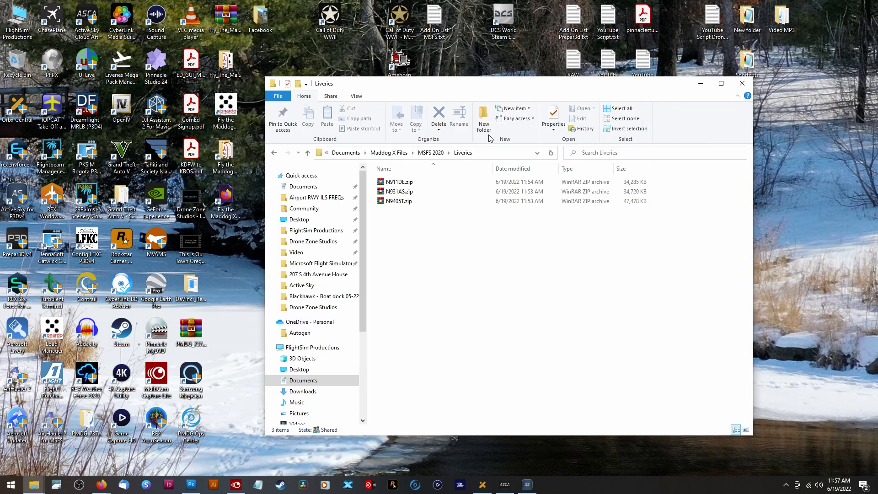
Retrace the path from Documents through Maddog X Files and MSFS 2020 to the Liveries folder, and close File Explorer.
left_click(341, 155)
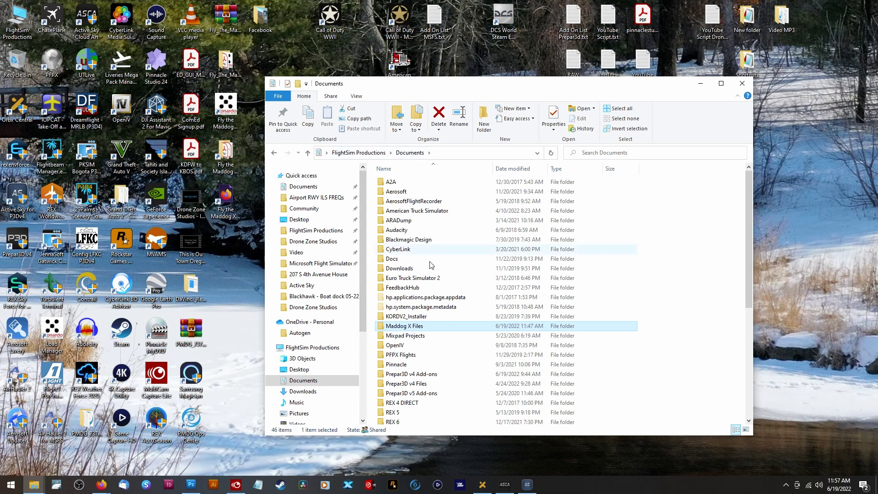
mouse_move(383, 330)
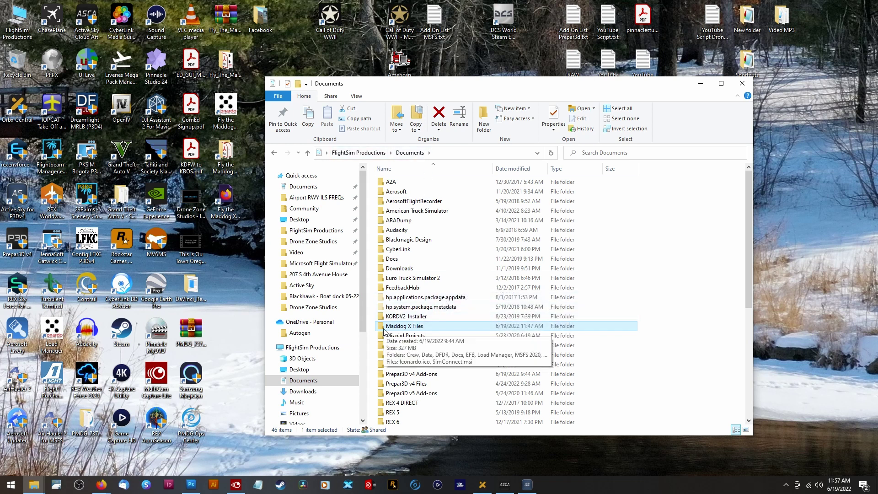
double_click(381, 329)
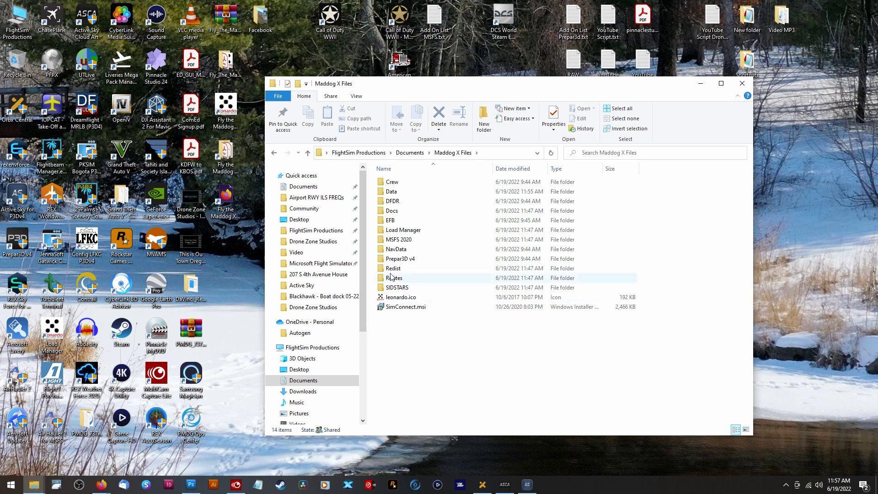
left_click(391, 263)
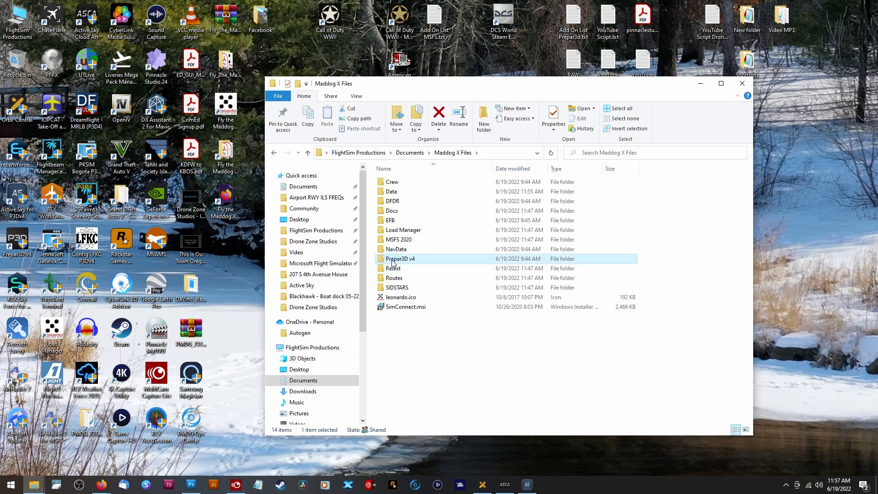
left_click(392, 242)
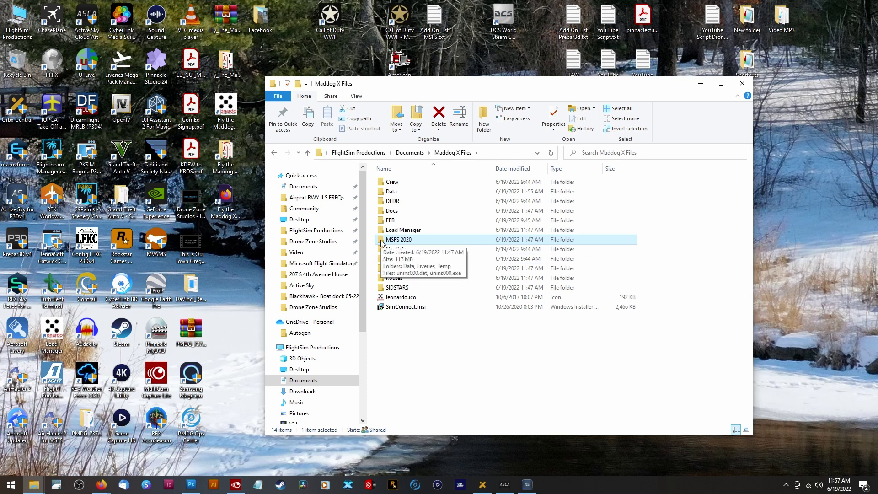
double_click(381, 241)
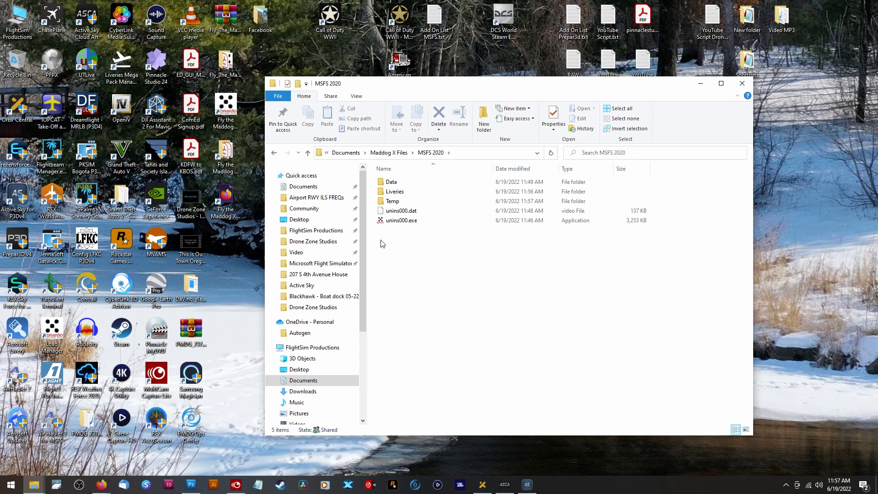
double_click(384, 192)
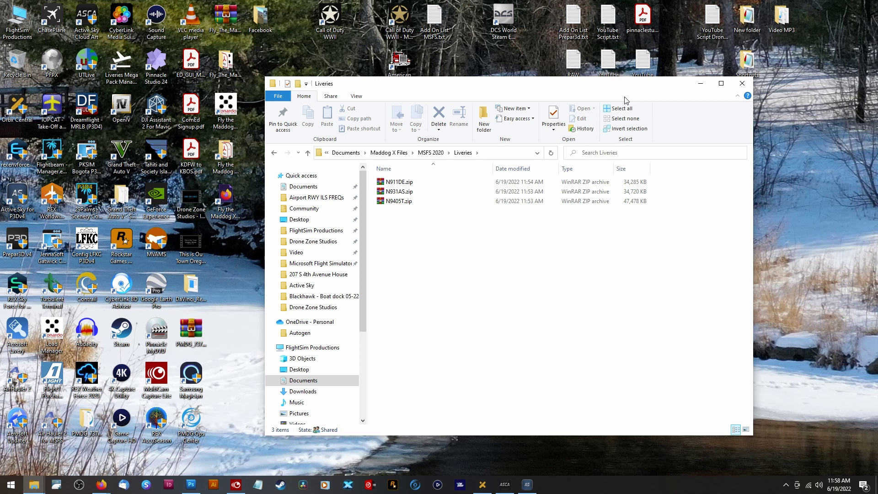
left_click(741, 83)
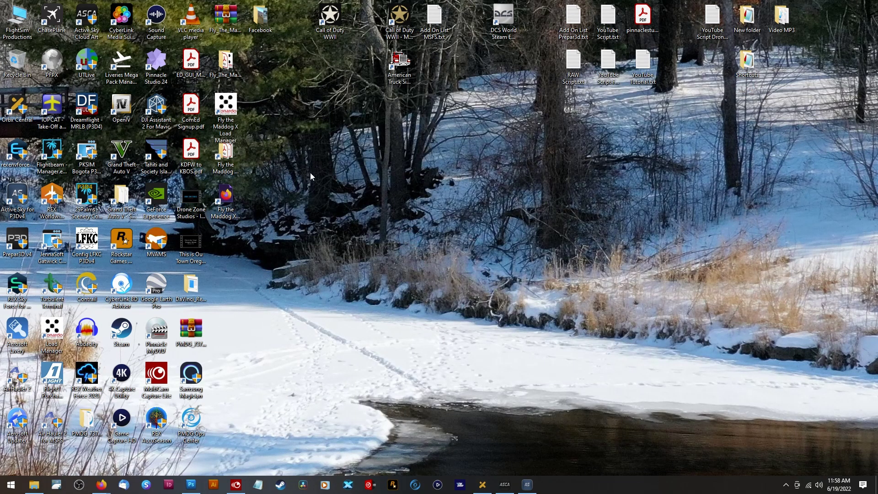
Move the old Load Manager shortcut to the Recycle Bin and put the Fly the Maddog X Load Manager shortcut in its place.
left_click_drag(55, 334, 18, 60)
left_click_drag(225, 106, 58, 339)
Start the Fly the Maddog X Load Manager for MSFS 2020 and open its Liveries Manager.
double_click(55, 336)
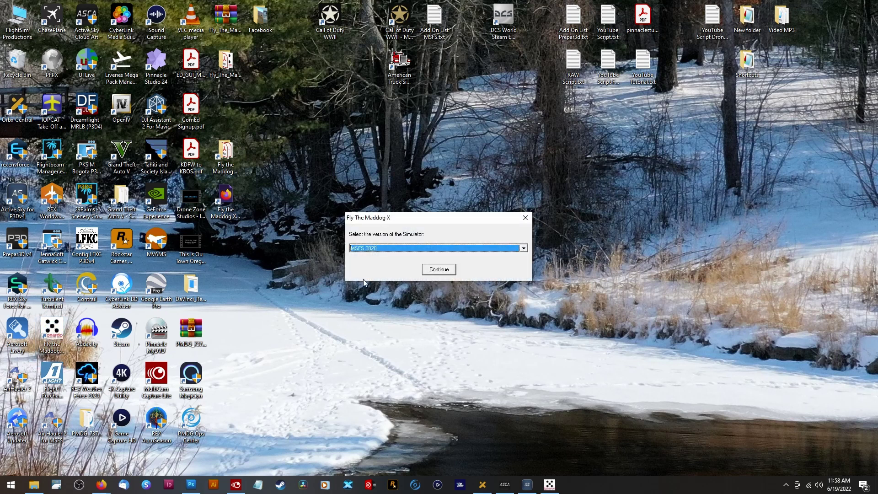
left_click(438, 273)
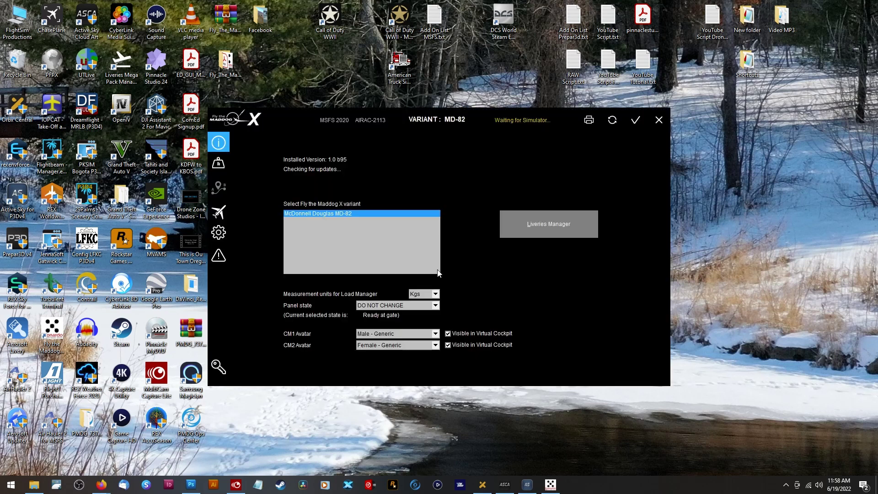
left_click(530, 229)
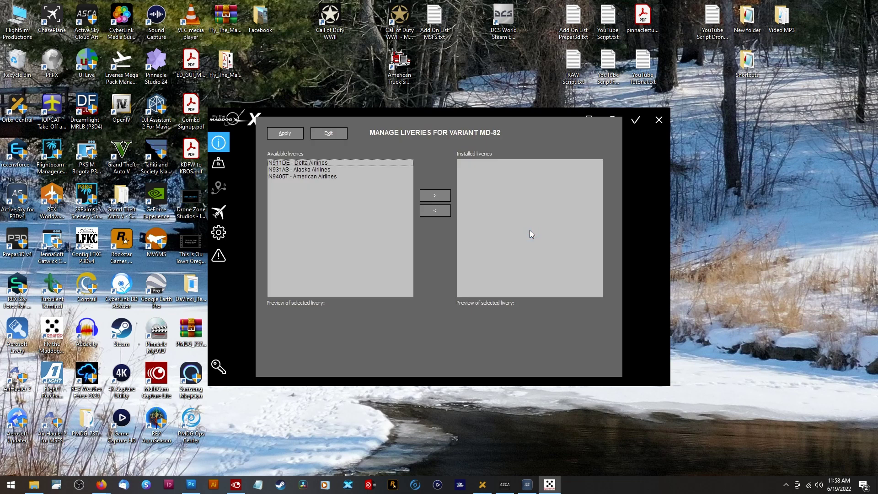
Move the N911DE Delta, N931AS Alaska and N9405T American liveries one at a time from the available to the installed liveries.
left_click(308, 165)
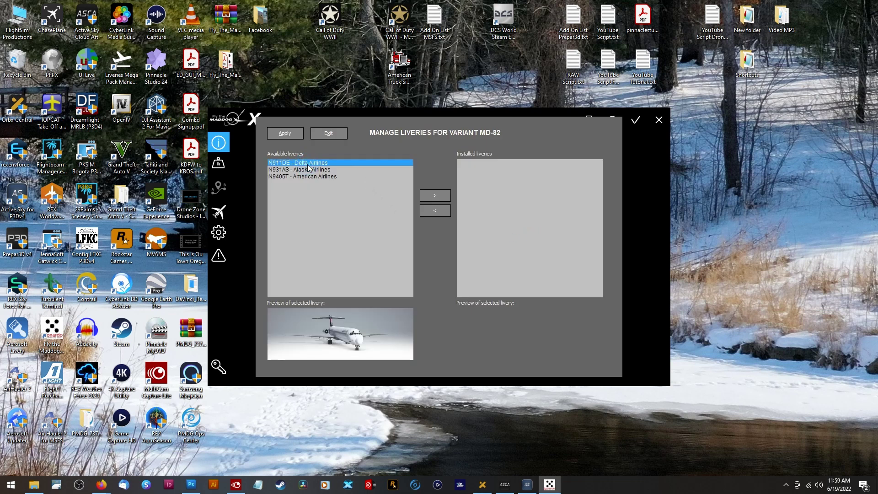
left_click(435, 197)
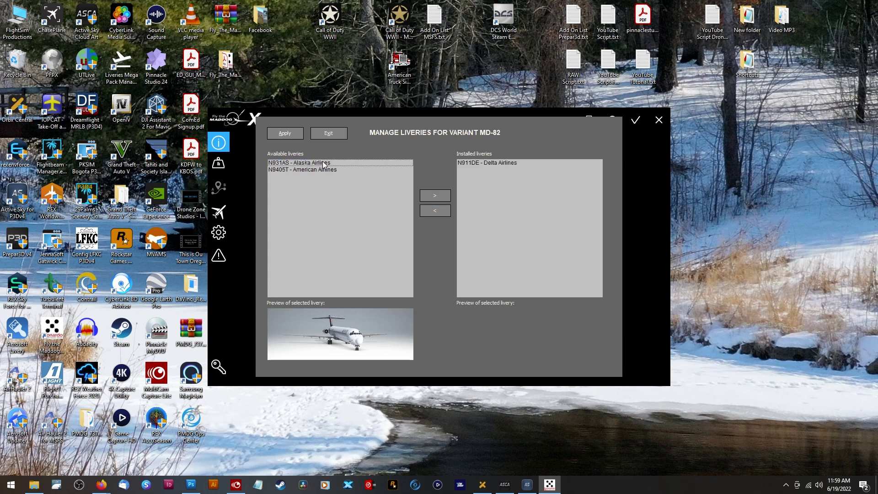
left_click(323, 164)
left_click(428, 196)
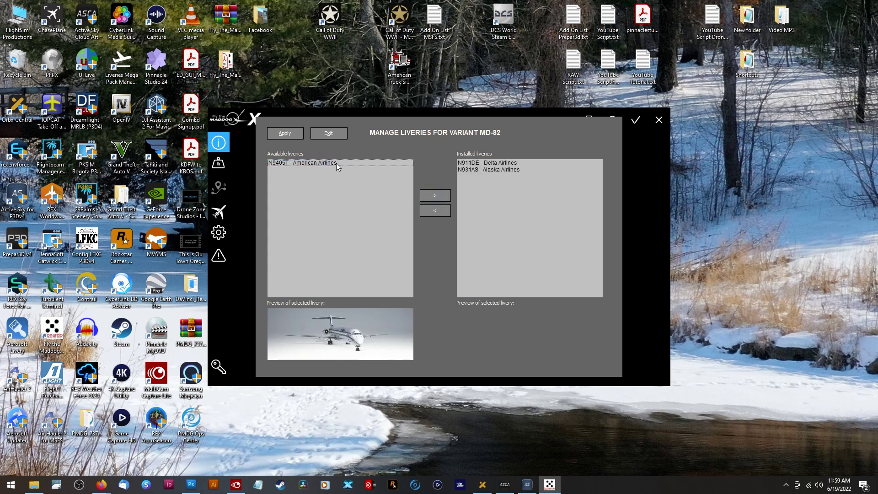
left_click(335, 163)
left_click(422, 197)
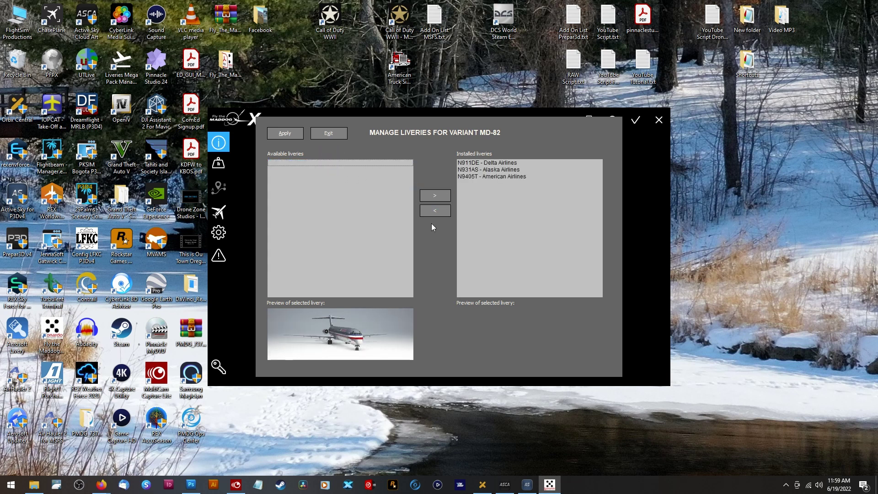
Select all three installed liveries together and return them to the available liveries.
left_click(486, 163)
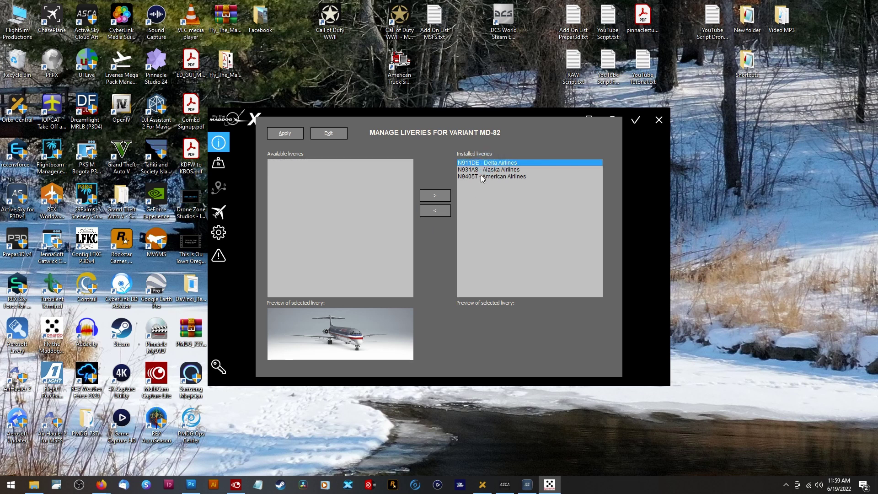
left_click(480, 176, "shift")
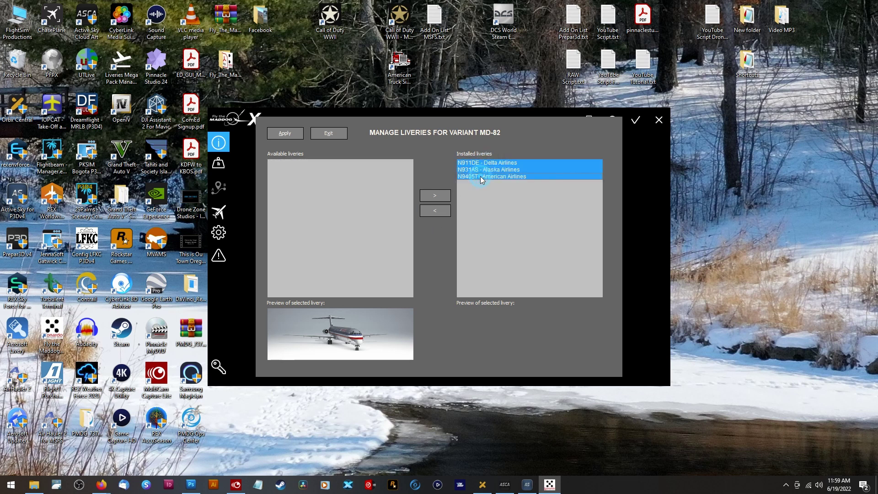
left_click(435, 196)
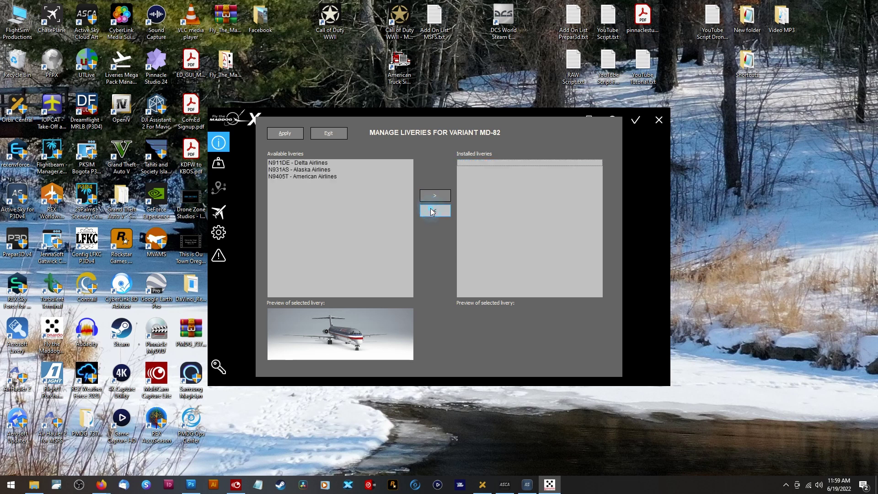
Move the Delta, Alaska and American Airlines liveries to the installed liveries as one selection and apply the changes.
left_click(307, 163)
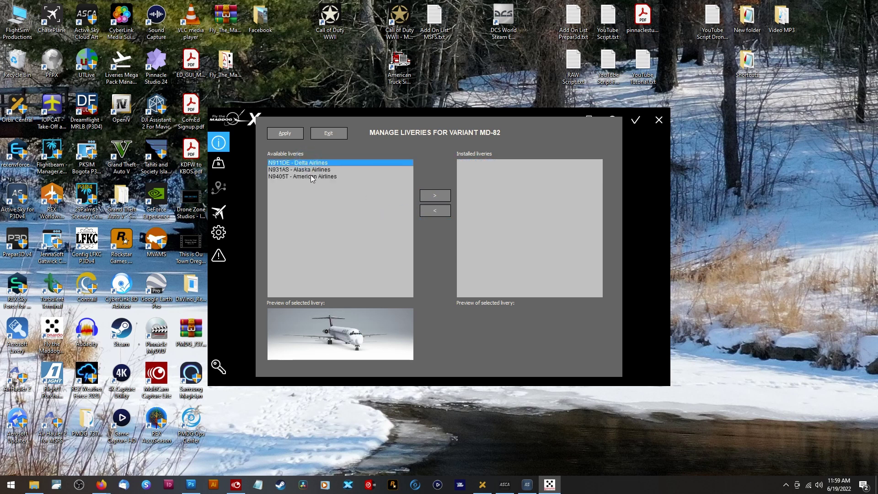
left_click(311, 176, "shift")
left_click(434, 196)
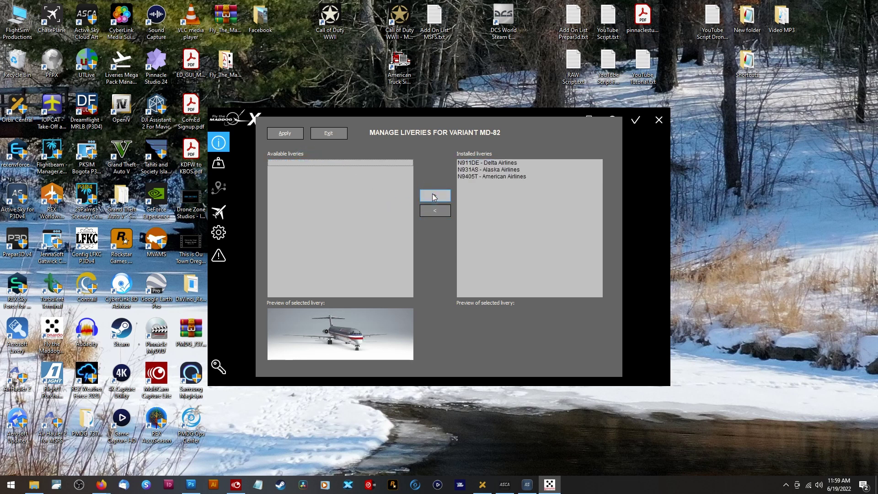
left_click(280, 135)
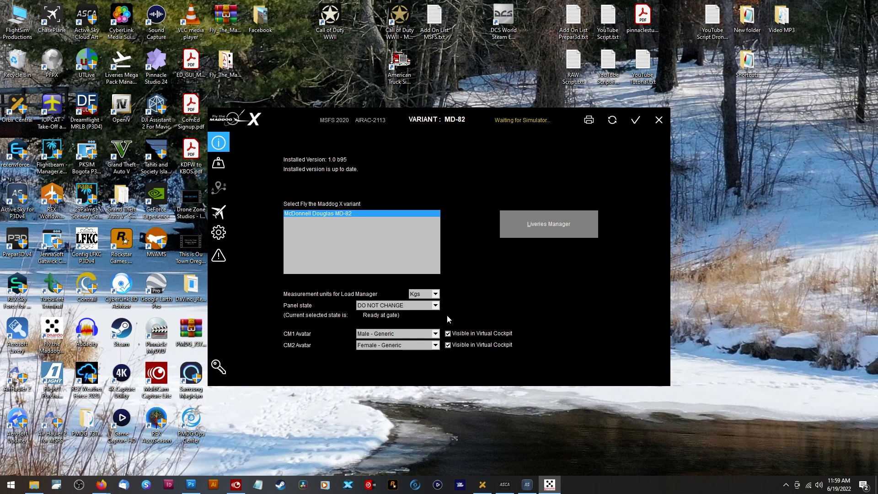
Set the Load Manager's panel state to Ready at gate.
left_click(437, 305)
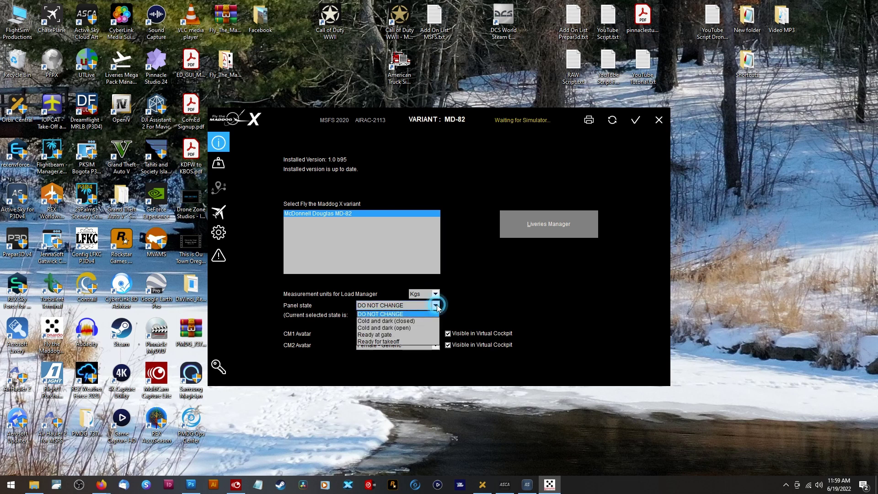
left_click(382, 334)
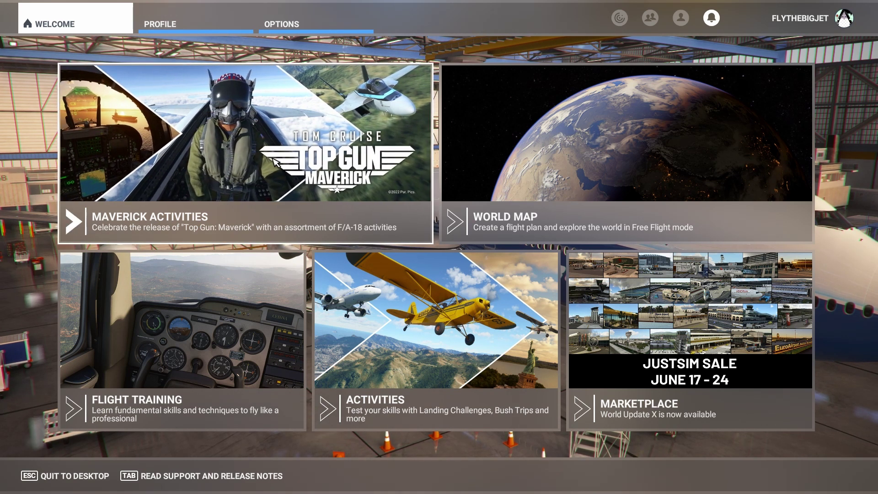
In Microsoft Flight Simulator, open the World Map and set KORD Chicago-O'Hare Intl as the departure airport.
left_click(563, 193)
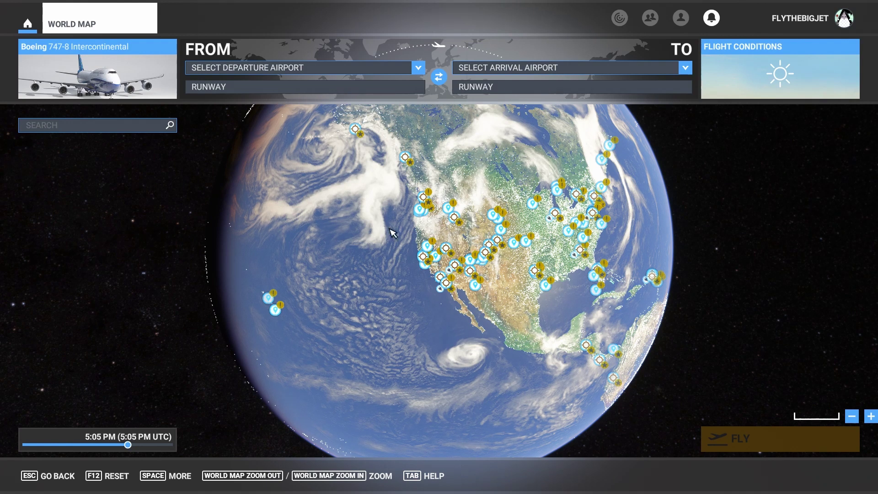
left_click(418, 67)
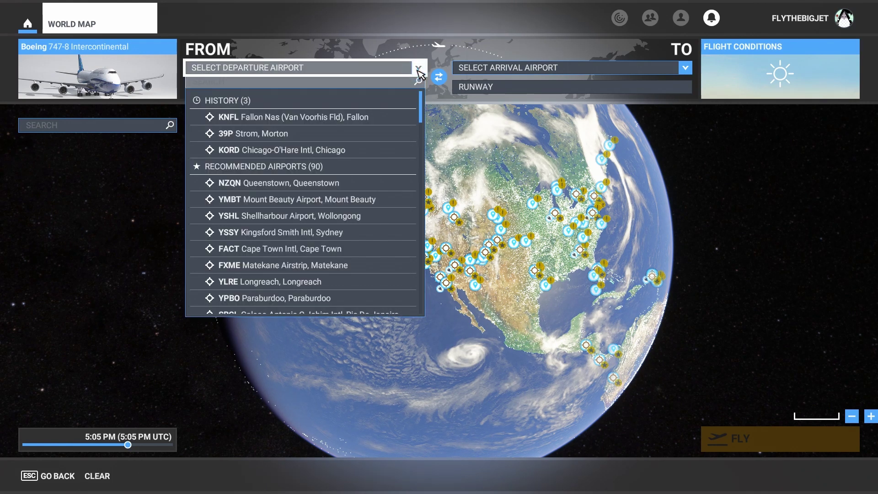
left_click(281, 150)
Set KDFW Dallas-Ft Worth as the arrival airport and plan the route as IFR on high-altitude airways.
left_click(685, 68)
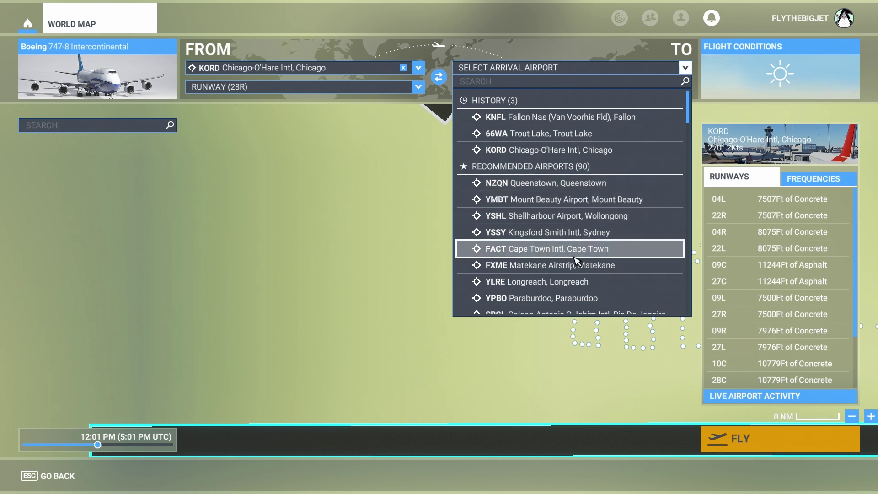
scroll(571, 299, "down", 5)
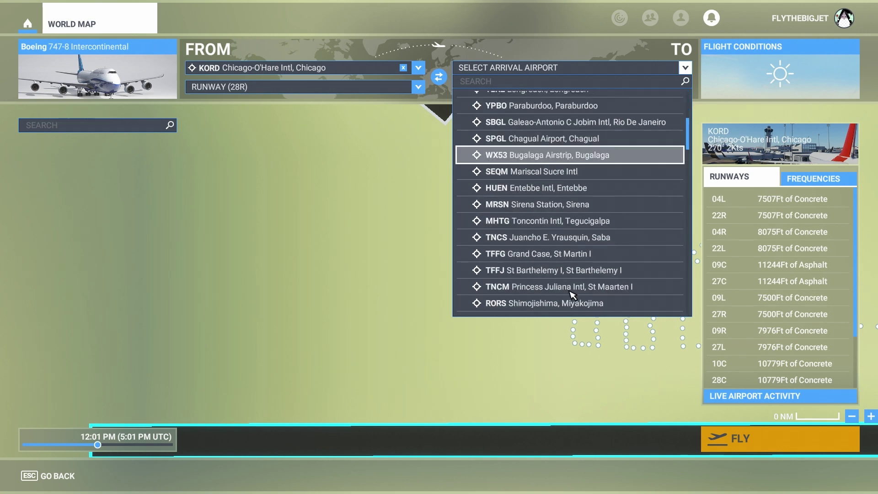
scroll(565, 272, "down", 2)
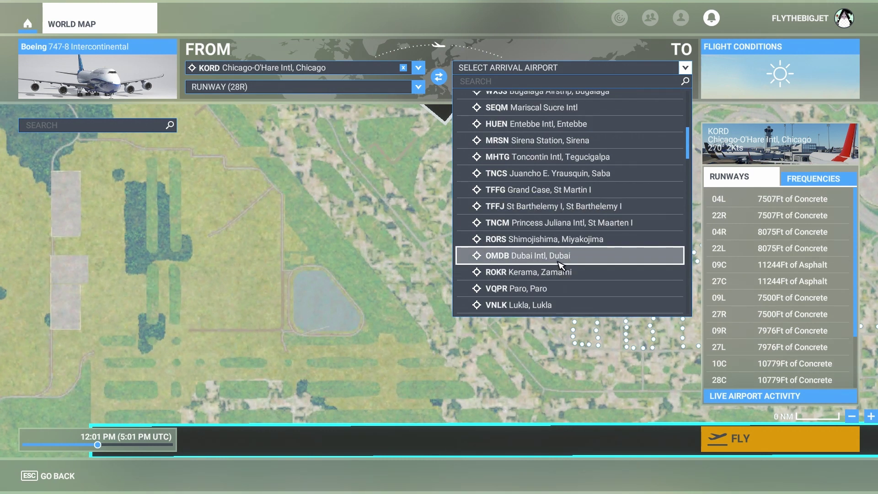
scroll(562, 268, "down", 3)
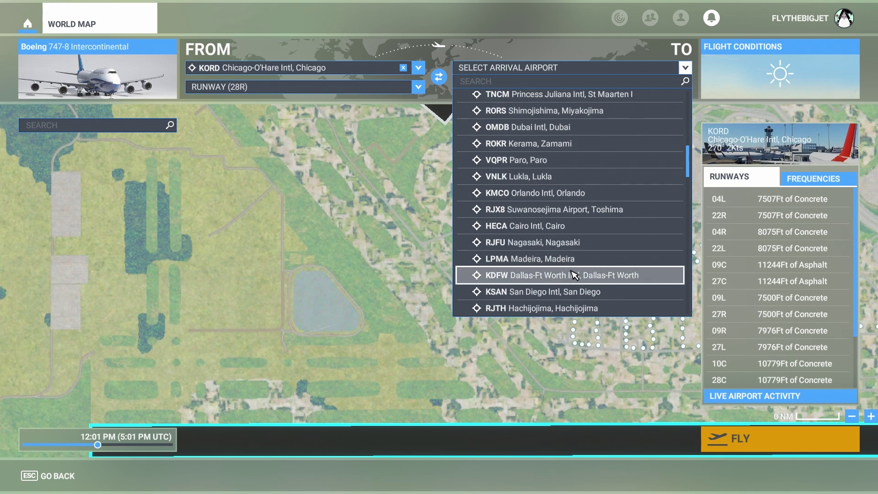
left_click(571, 277)
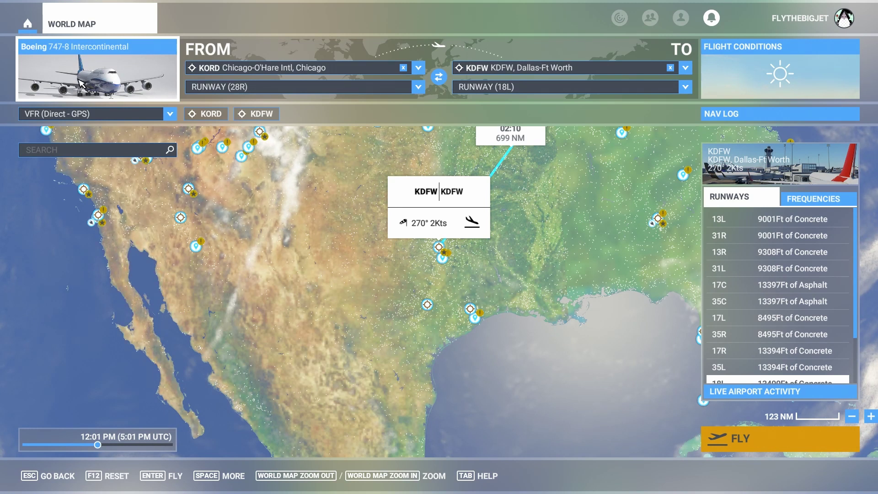
left_click(167, 118)
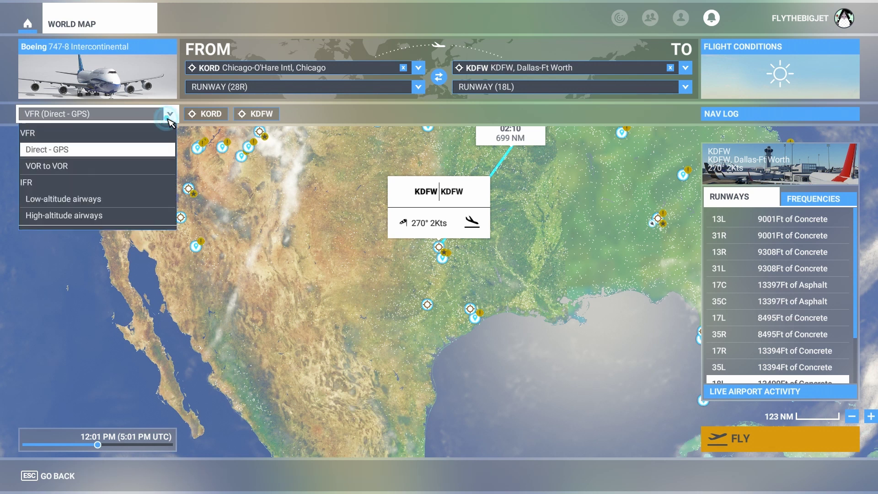
left_click(84, 215)
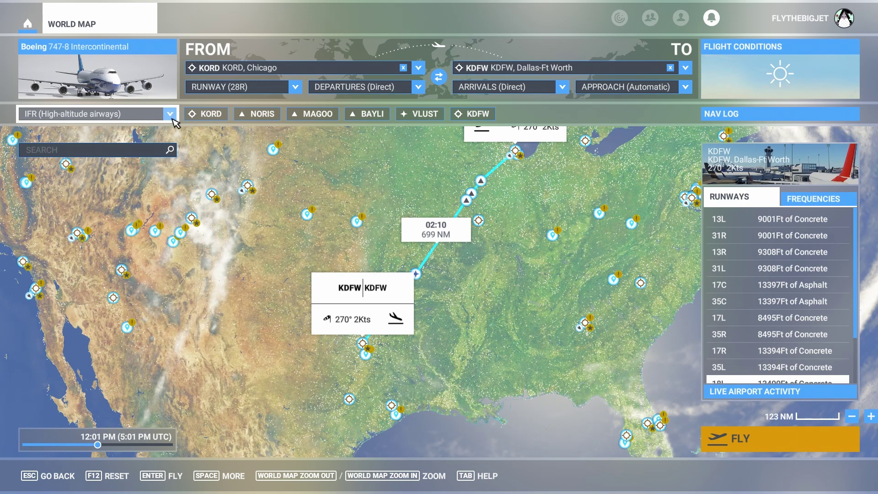
Select the Boeing 737-700 BDSF in the aircraft selection and look through its available liveries.
left_click(111, 88)
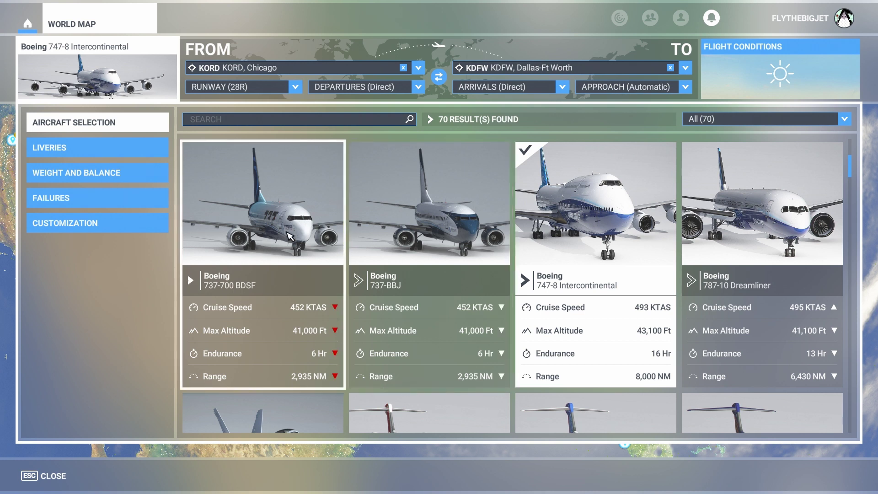
left_click(235, 227)
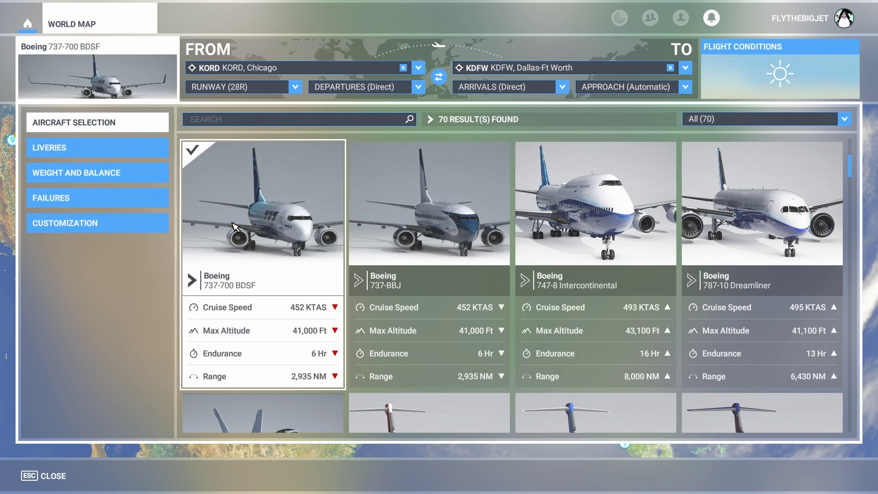
left_click(149, 152)
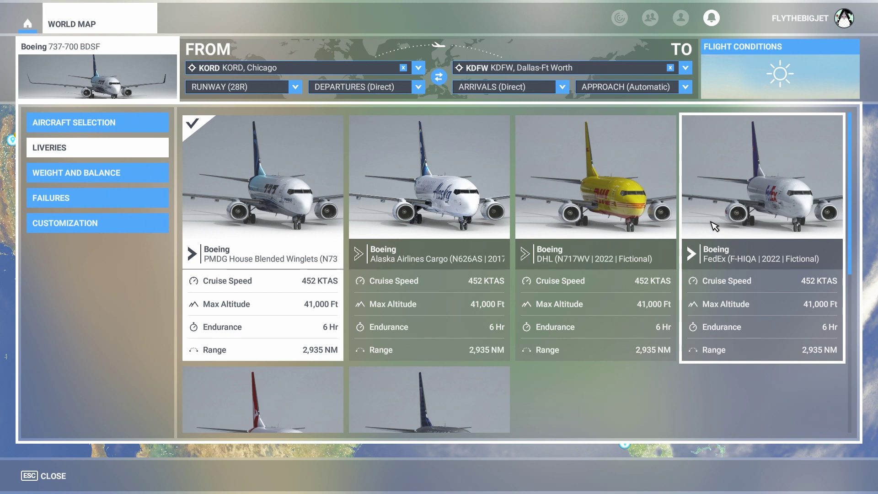
scroll(619, 349, "down", 1)
scroll(622, 346, "down", 2)
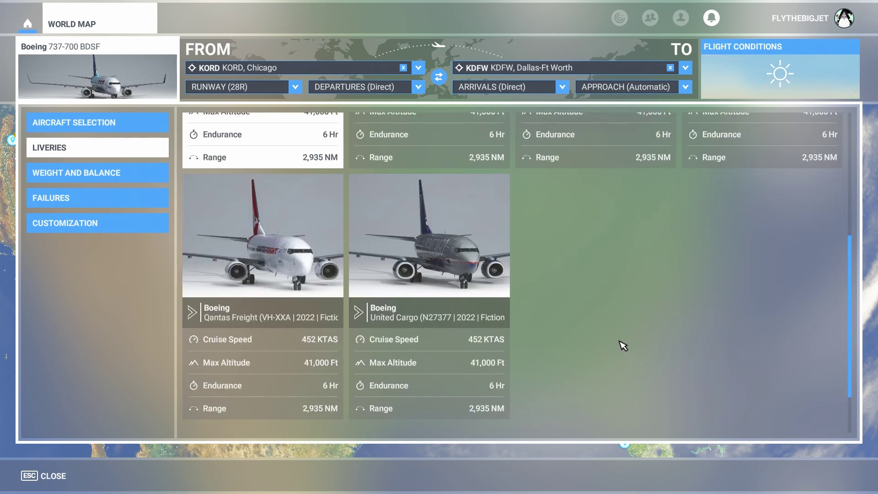
key("Escape")
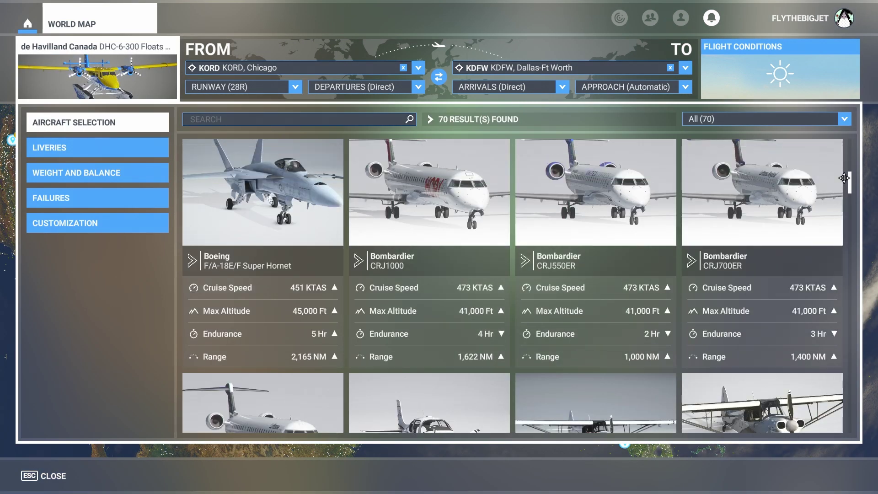
Find the McDonnell Douglas MD-82 in the aircraft selection and choose it for the flight.
scroll(843, 181, "up", 1)
scroll(843, 184, "down", 1)
scroll(843, 185, "down", 3)
scroll(843, 206, "down", 4)
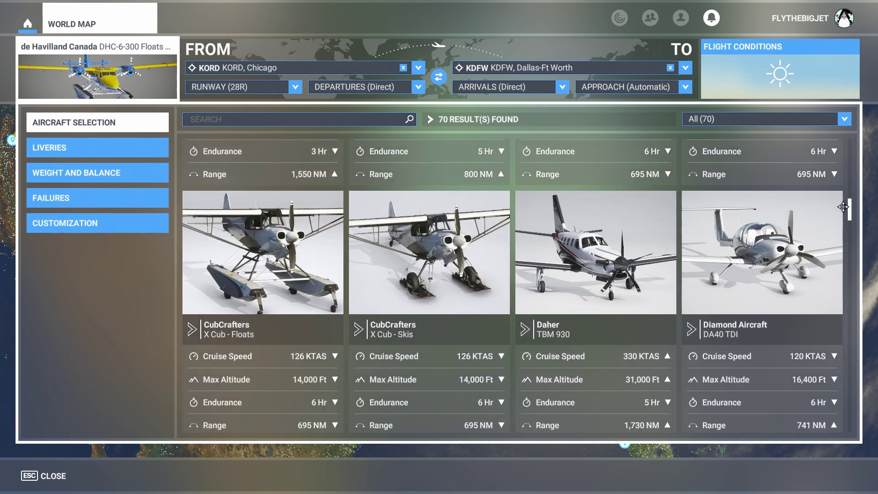
scroll(843, 221, "down", 2)
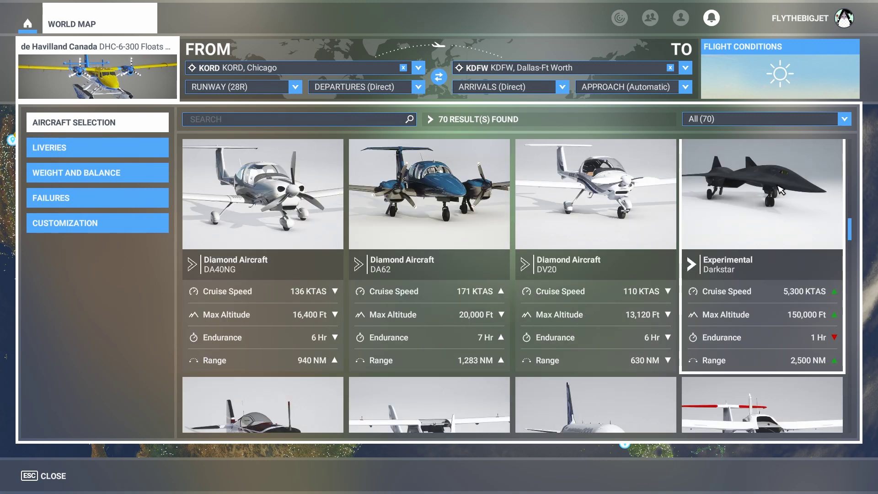
scroll(850, 236, "down", 3)
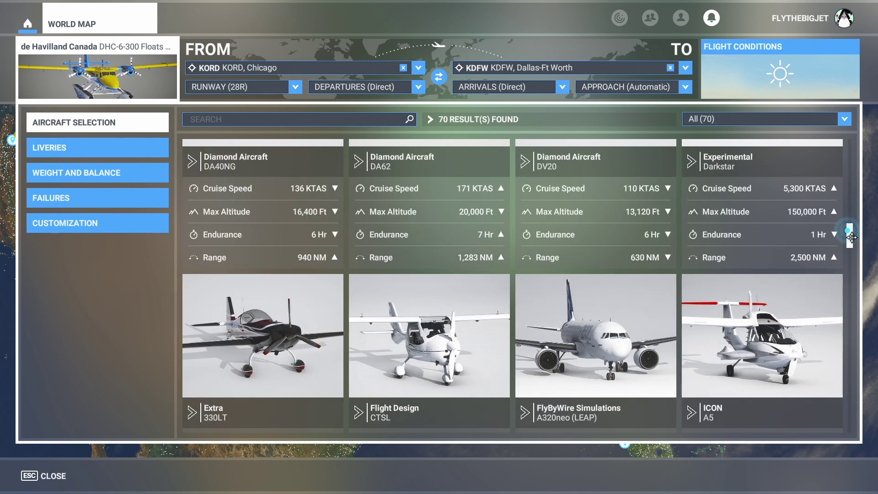
left_click_drag(852, 239, 855, 256)
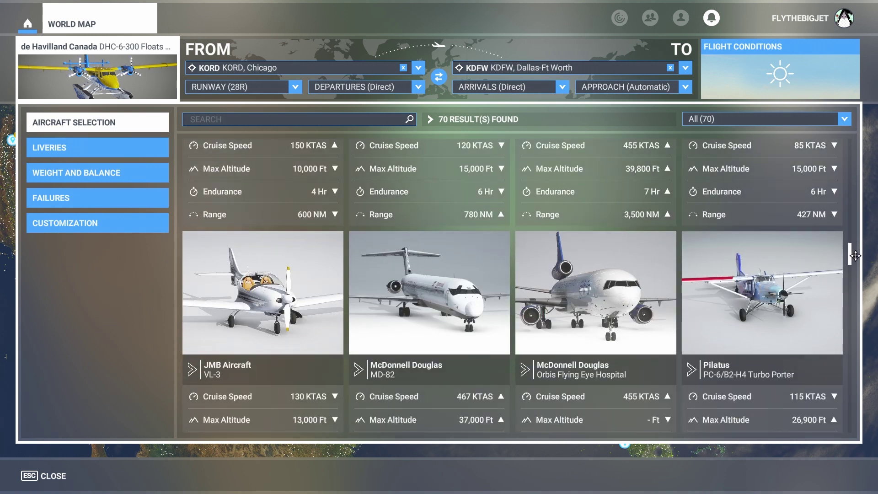
left_click(416, 309)
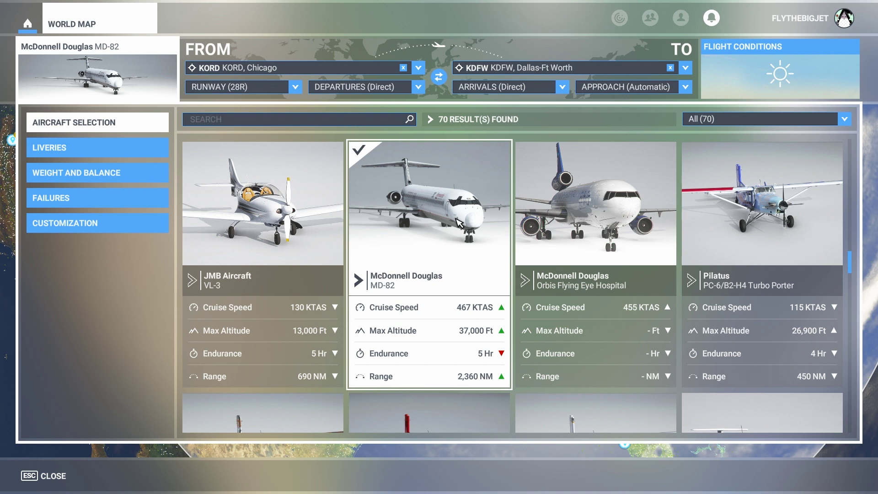
Choose the American Airlines livery for the MD-82 and start the flight.
left_click(82, 155)
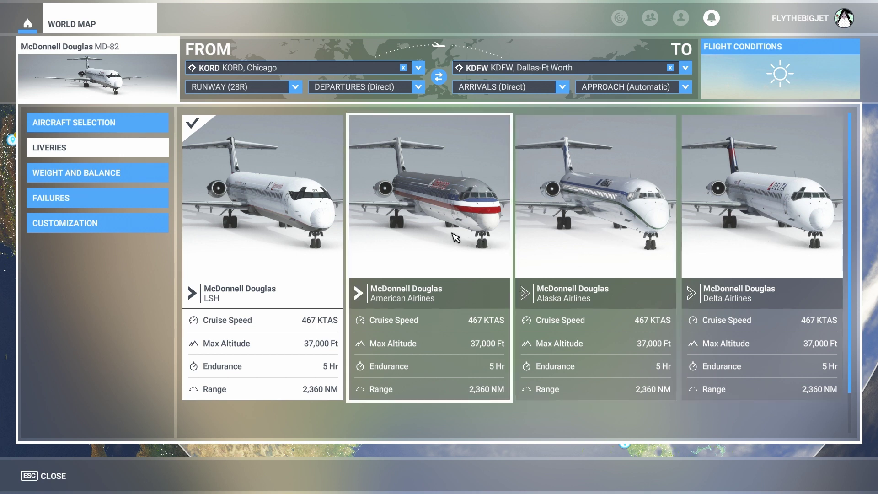
left_click(451, 207)
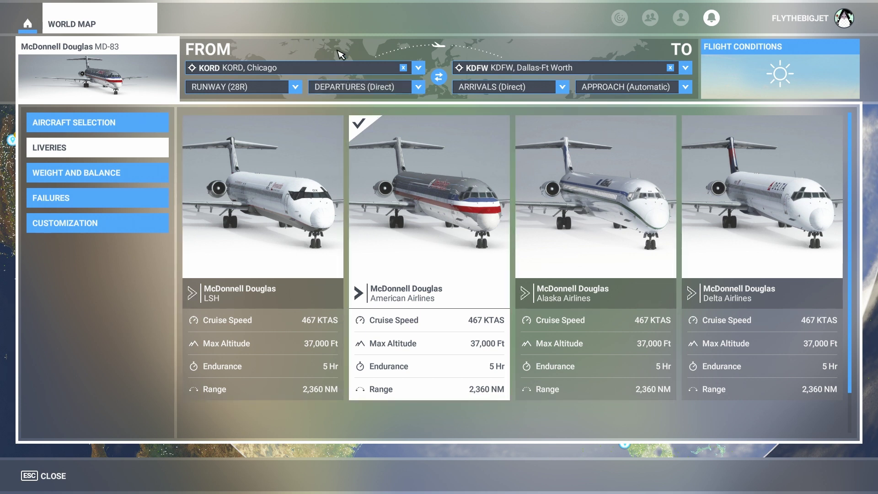
key("Escape")
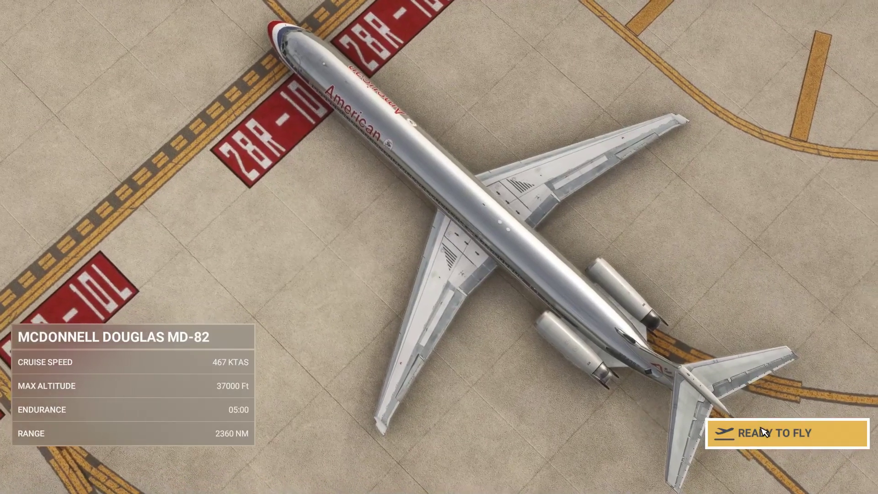
left_click(762, 431)
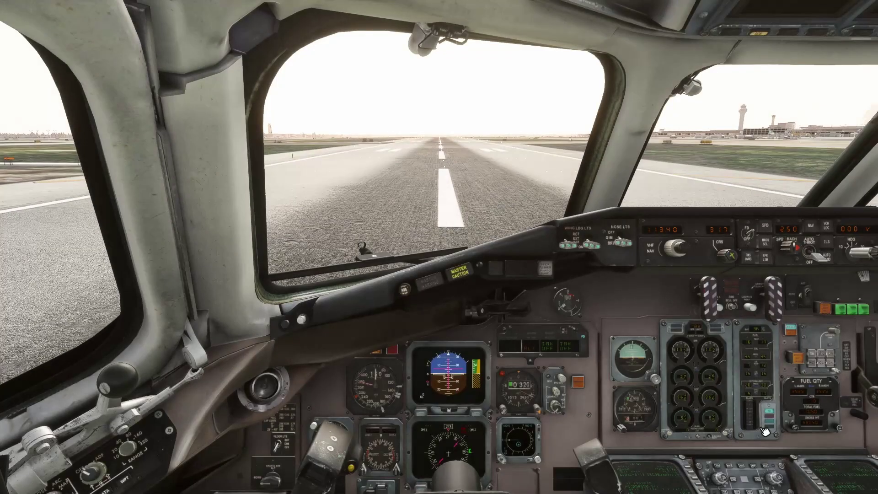